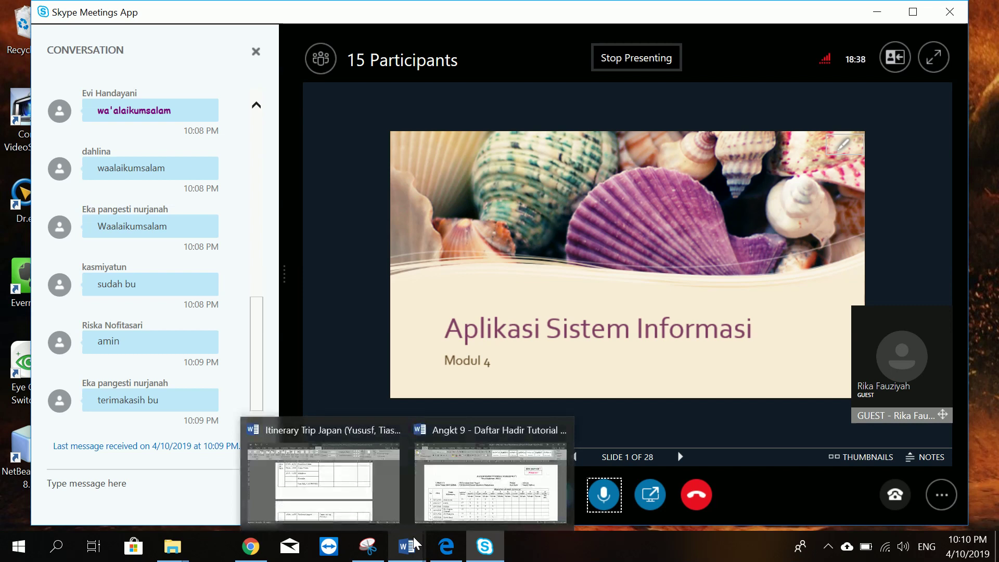
- Open the attendance document in Word at row 1 of meeting 5, then show the participant list in the Skype meeting
click(479, 501)
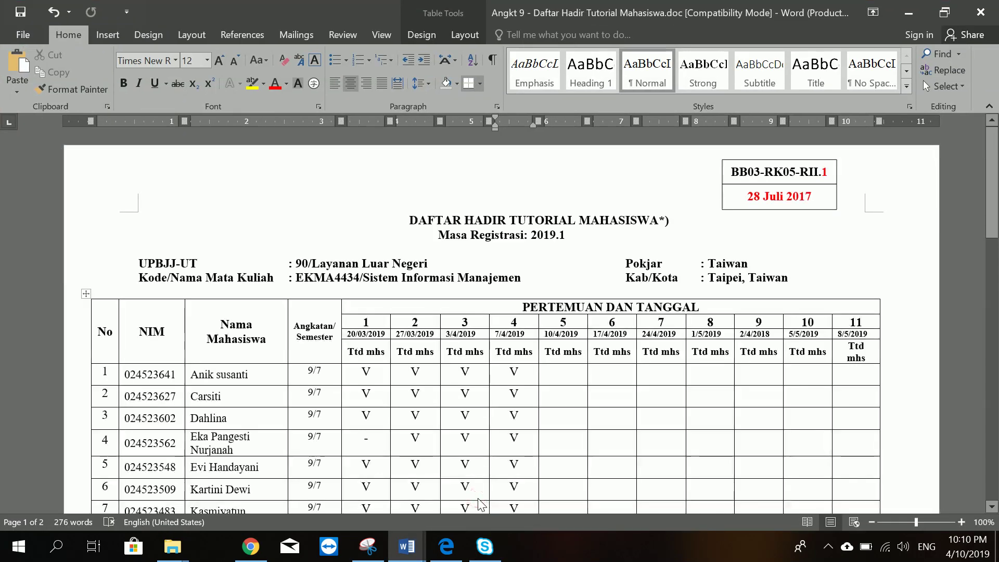
click(556, 373)
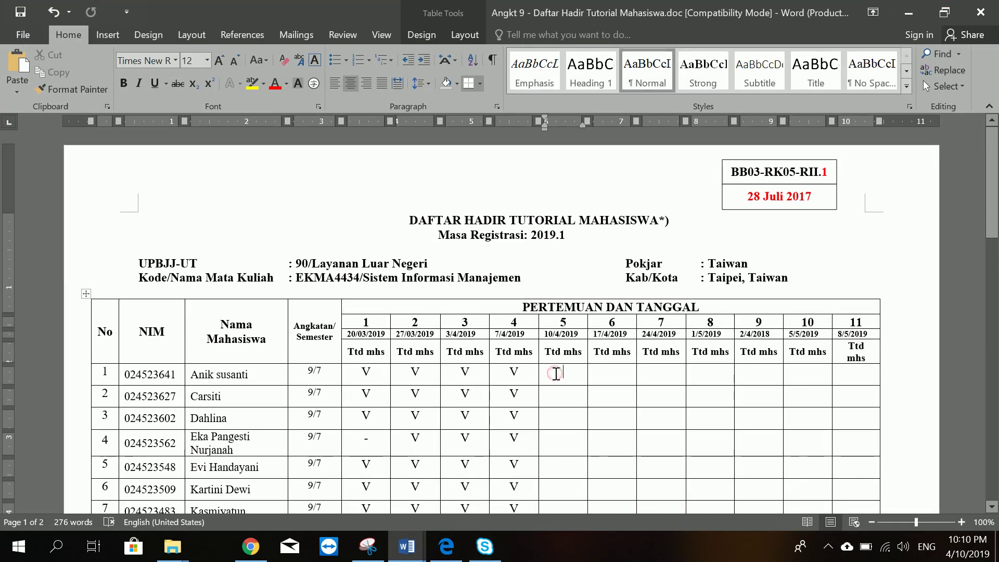
click(484, 548)
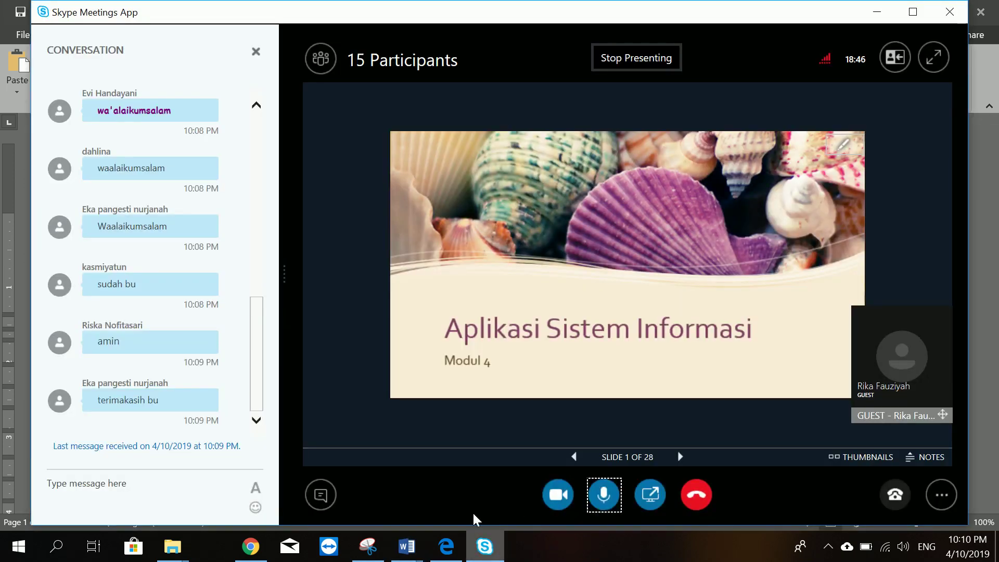
click(320, 67)
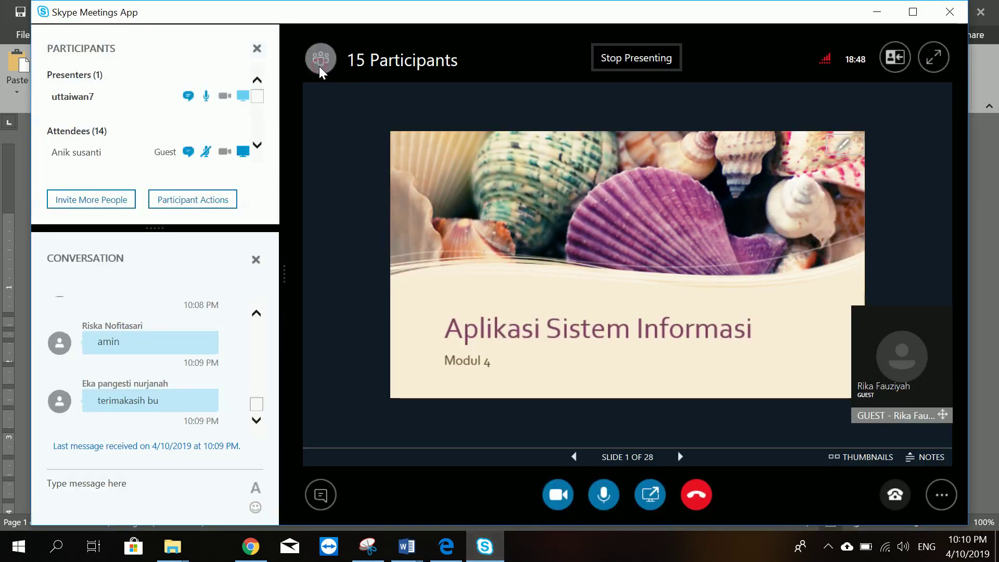
click(258, 145)
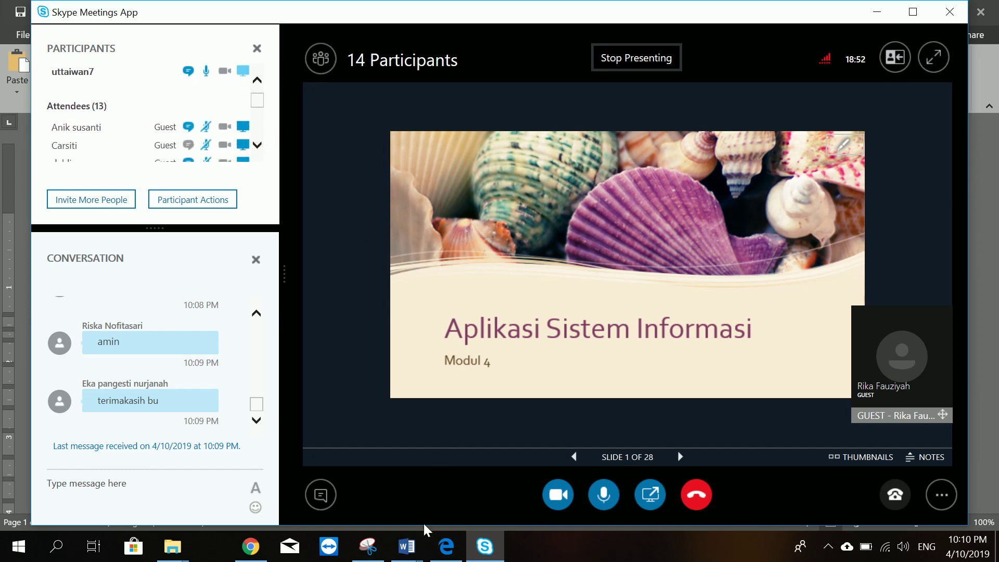
- Switch to the Word attendance sheet and mark the student in row 1 present with V for meeting 5 (10/4/2019)
mouse_move(406, 544)
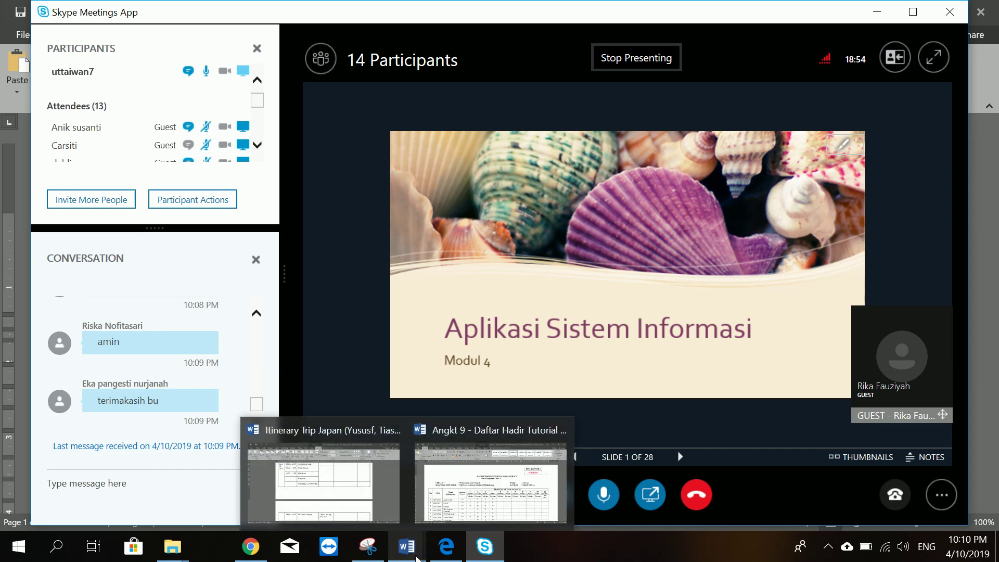
click(449, 514)
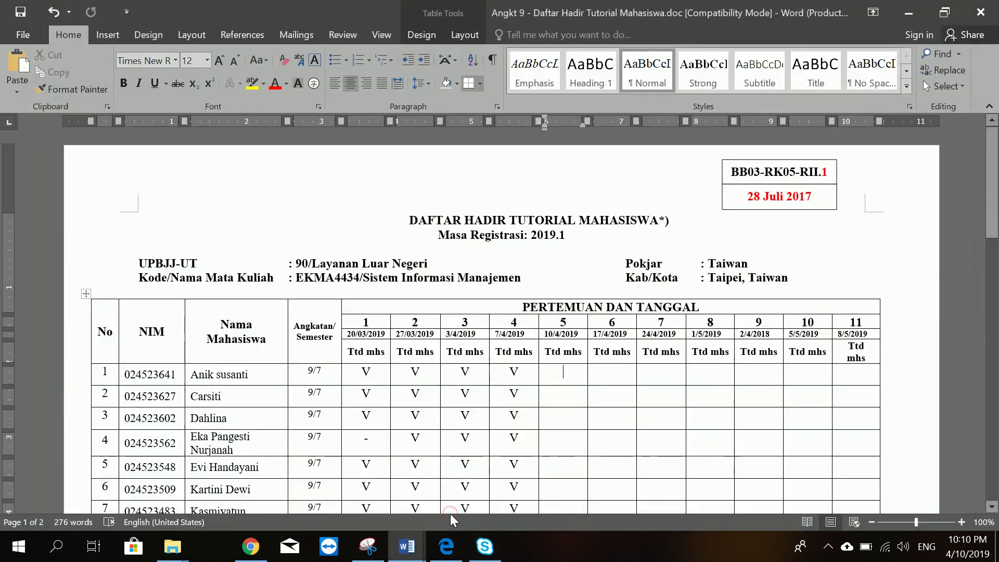
text(V)
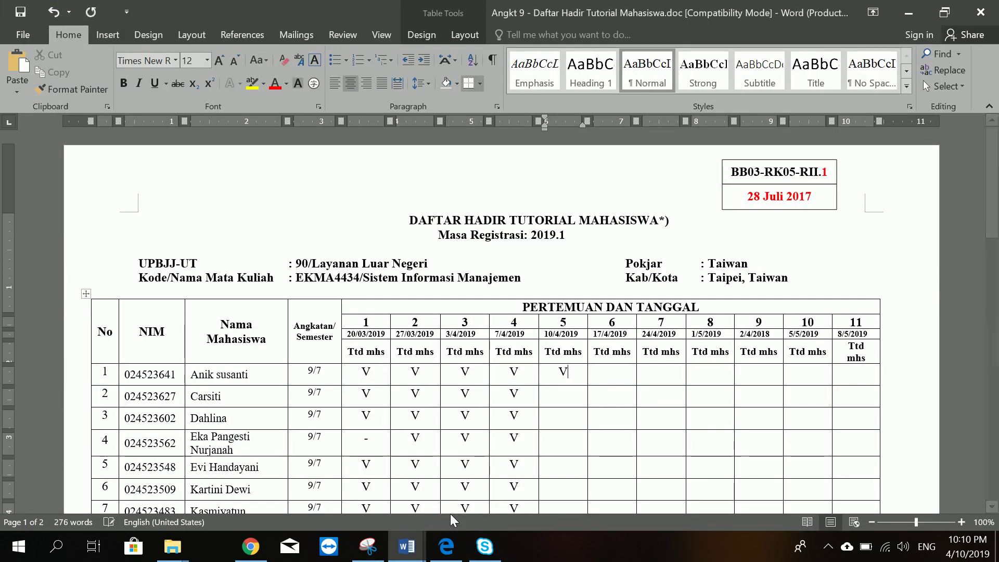
key(Down)
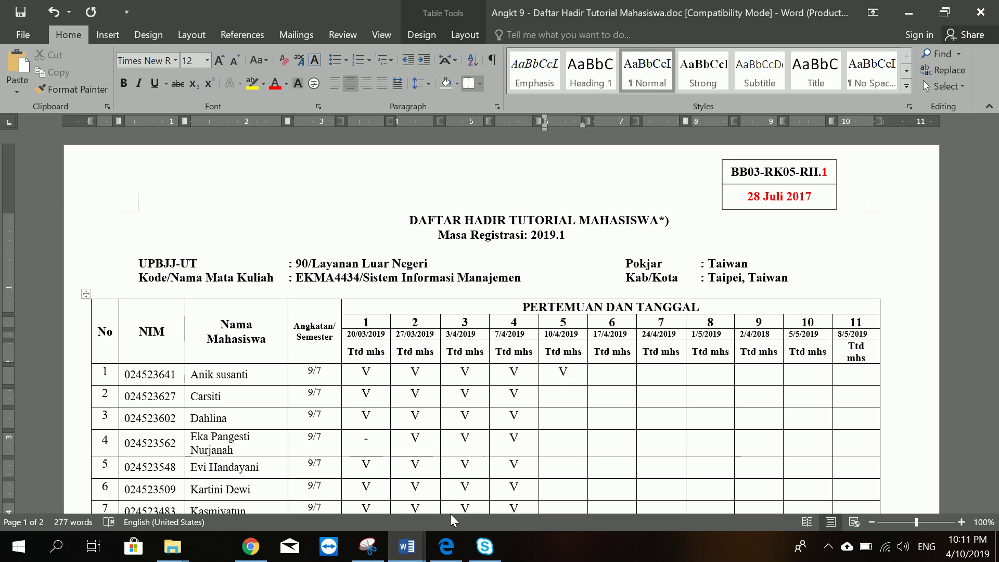
- Check the next attendees in the Skype participant list and mark row 2 with V for meeting 5 in the Word sheet
key(alt+Tab)
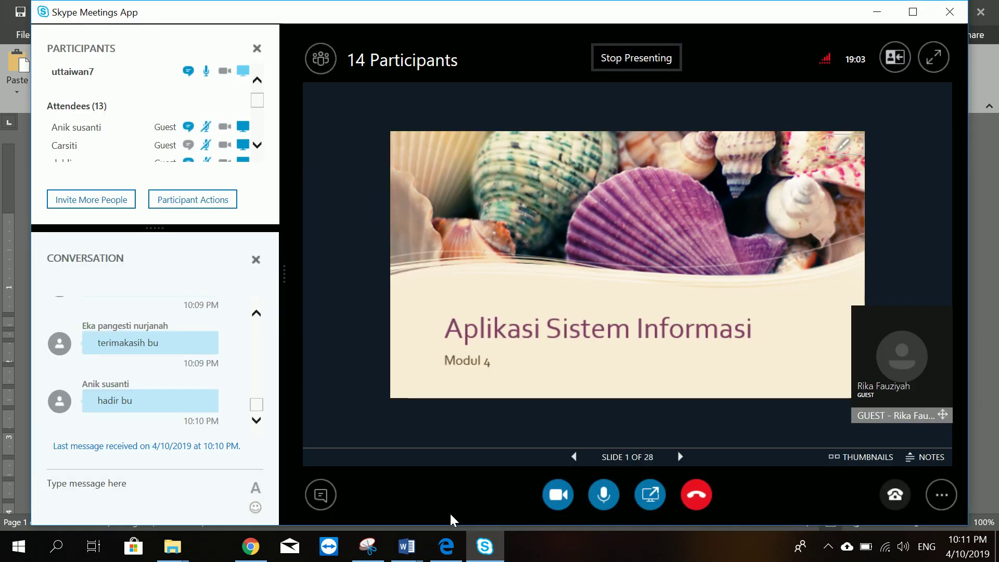
click(257, 146)
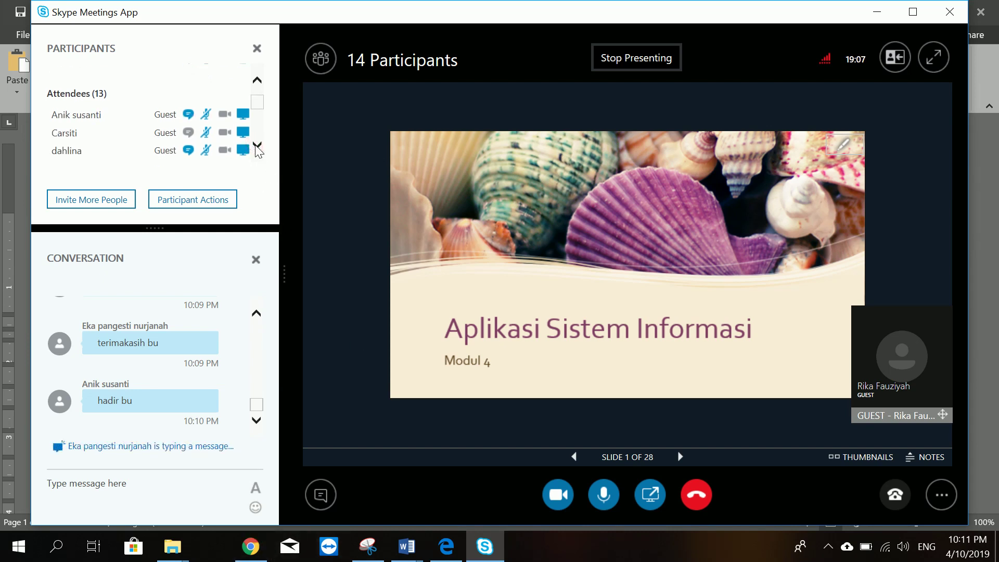
click(257, 145)
key(alt+Tab)
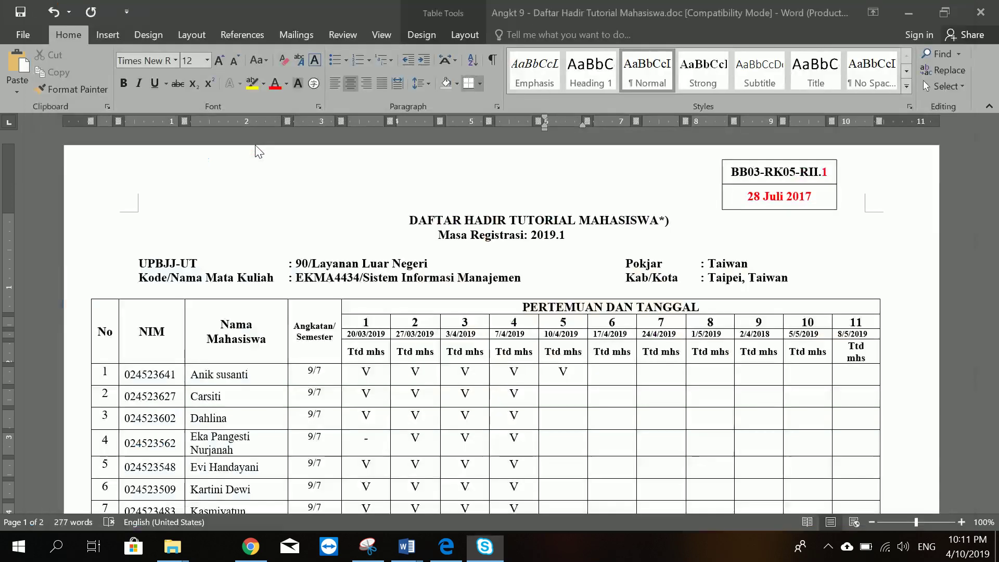
text(V)
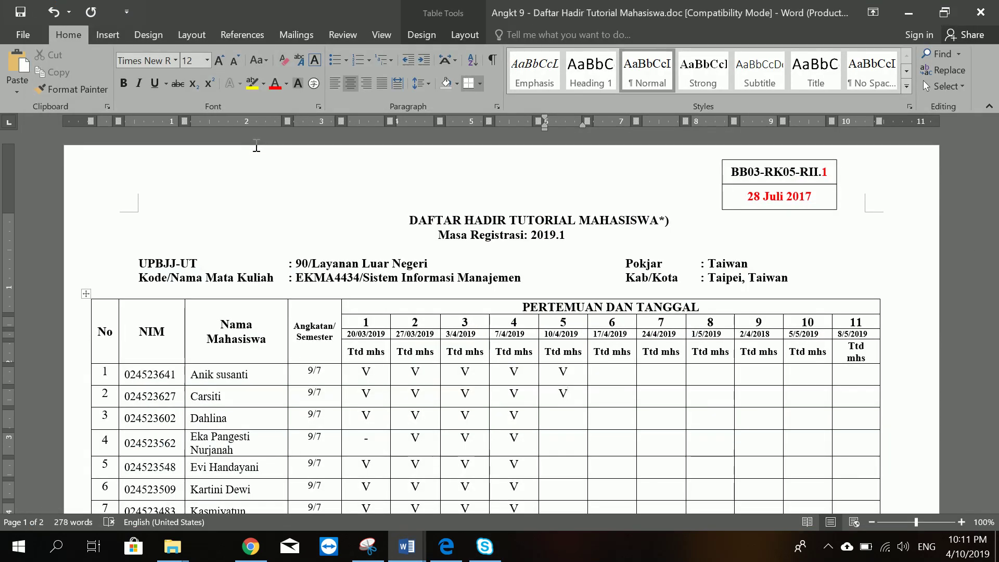
- Compare the Skype participant list with the Word sheet and enter V for the students in rows 3 and 4 under meeting 5
key(alt+Tab)
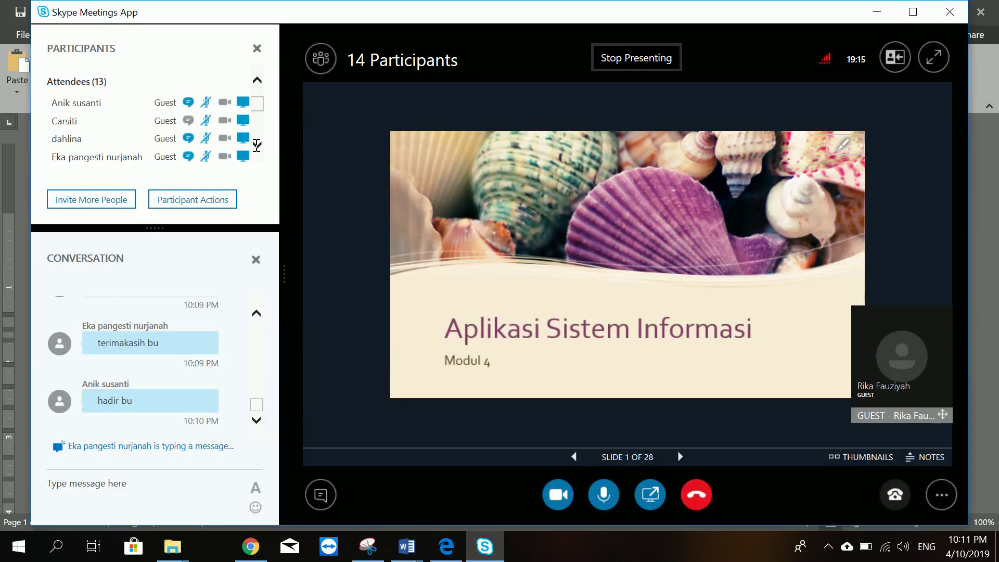
key(alt+Tab)
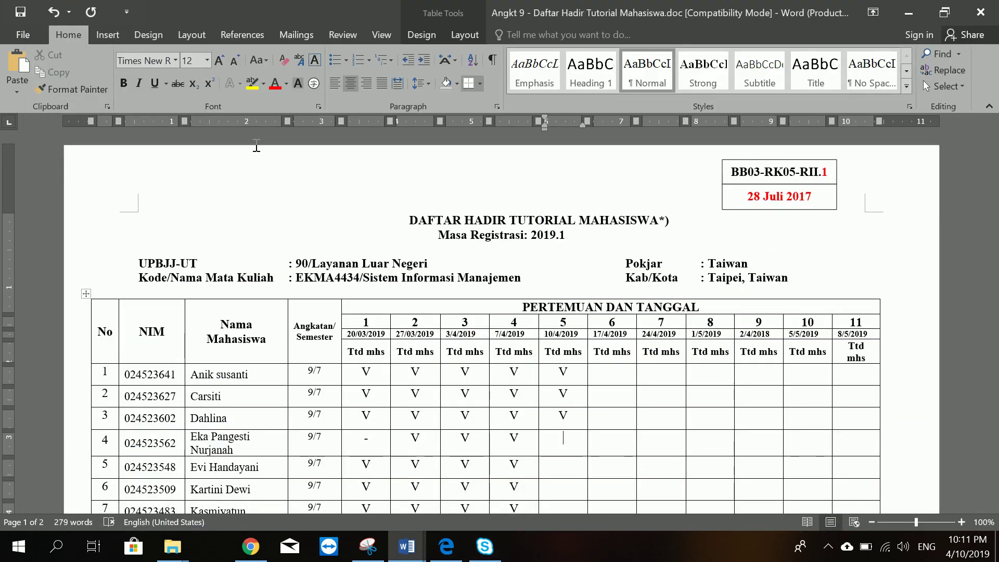
key(alt+Tab)
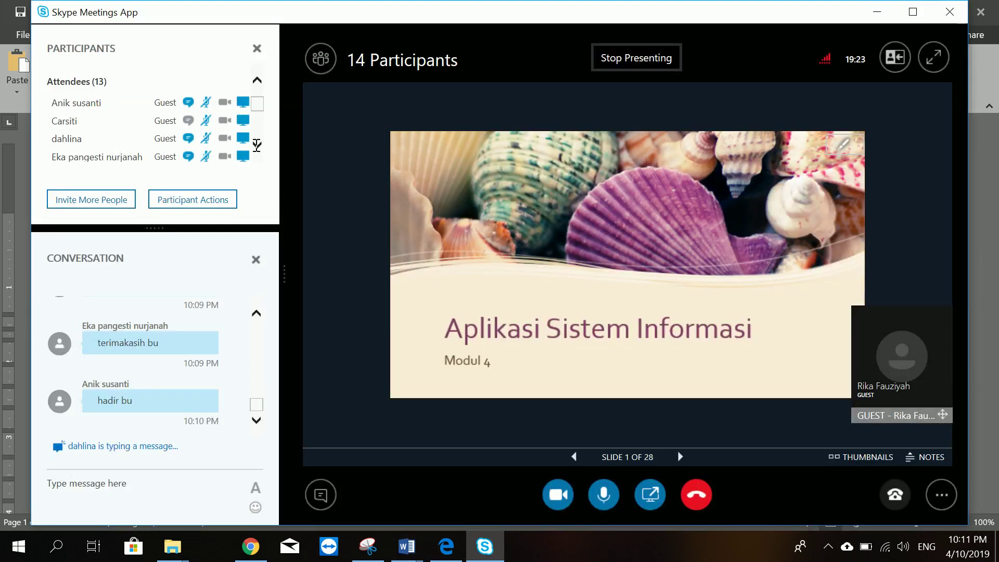
key(alt+Tab)
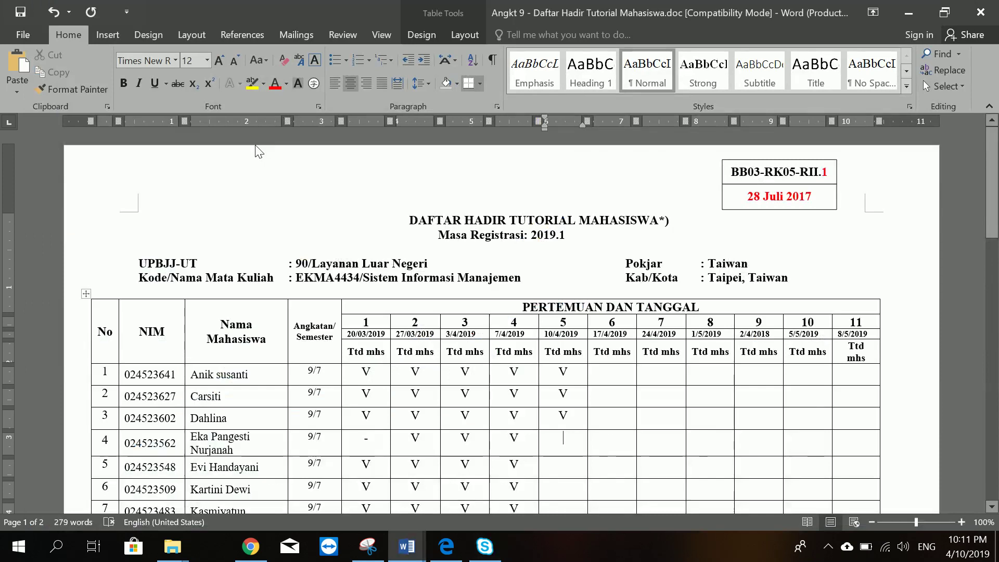
text(V)
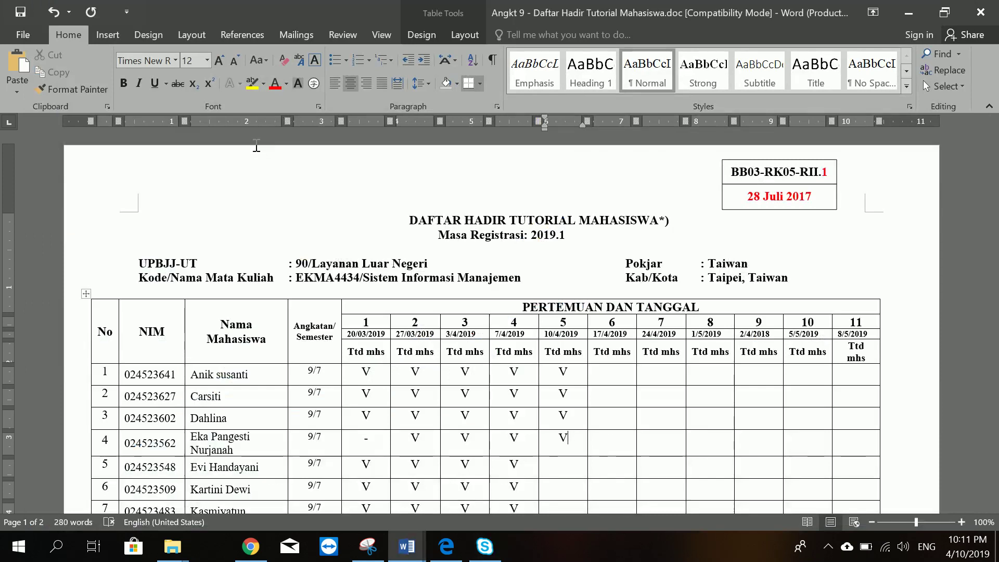
key(Down)
- Look up the row 5 student among the Skype attendees and enter V for that student under meeting 5 in Word
key(alt+Tab)
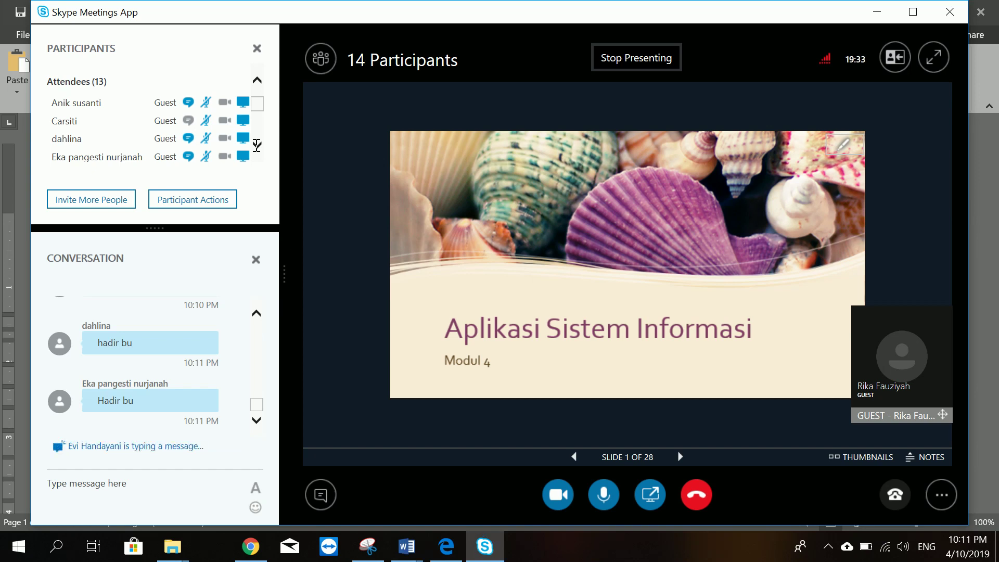
key(alt+Tab)
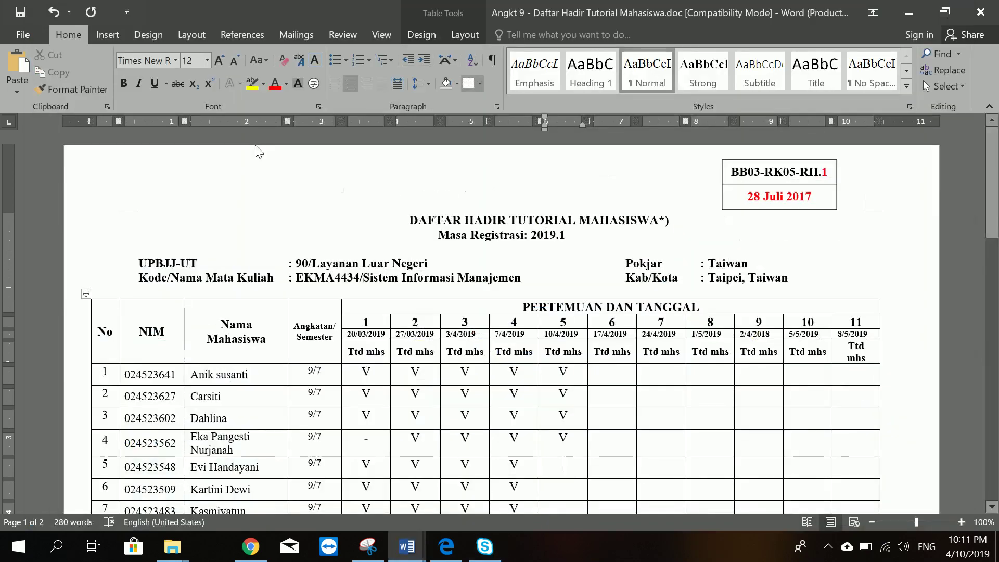
key(alt+Tab)
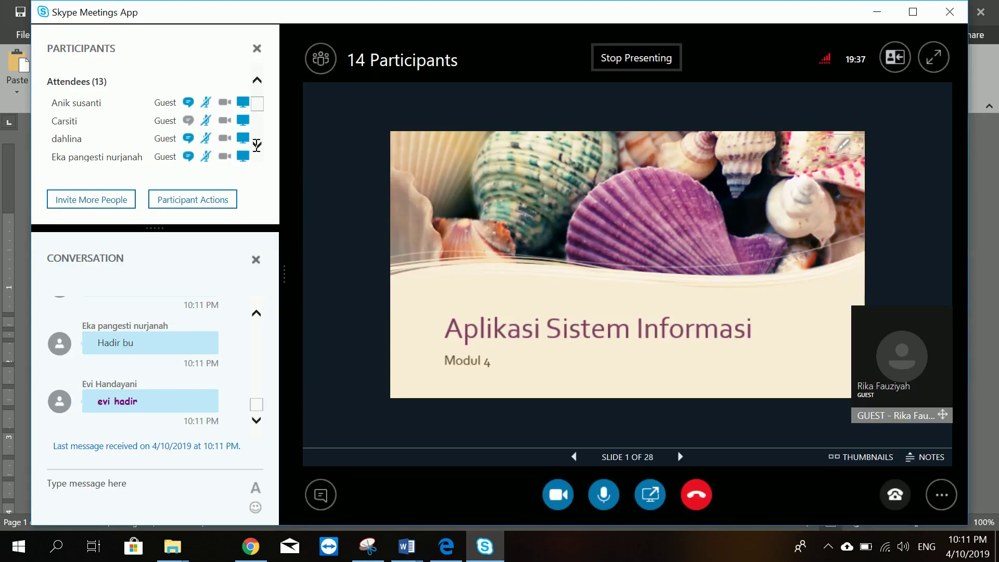
click(257, 148)
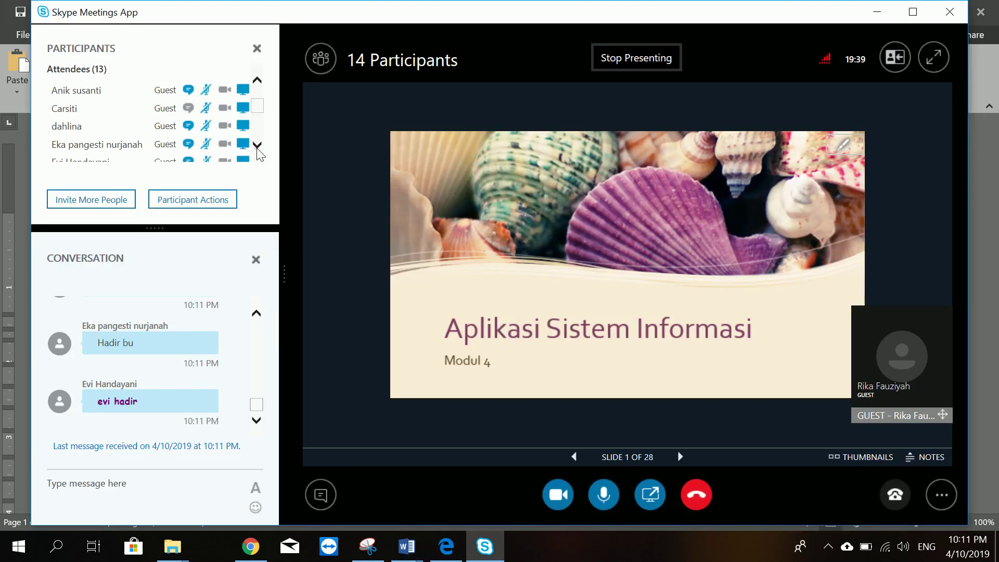
click(257, 146)
click(257, 145)
click(257, 147)
key(alt+Tab)
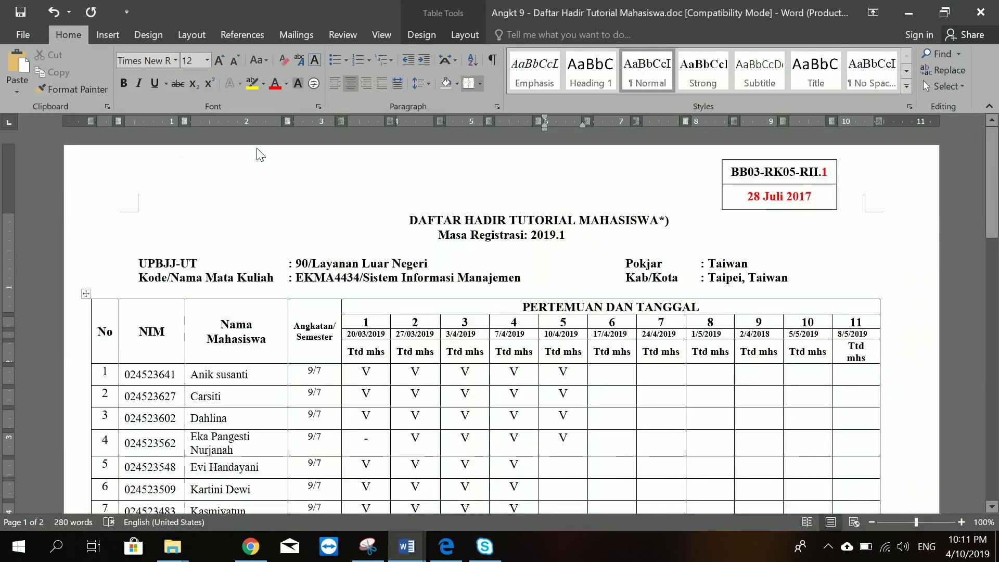
text(V)
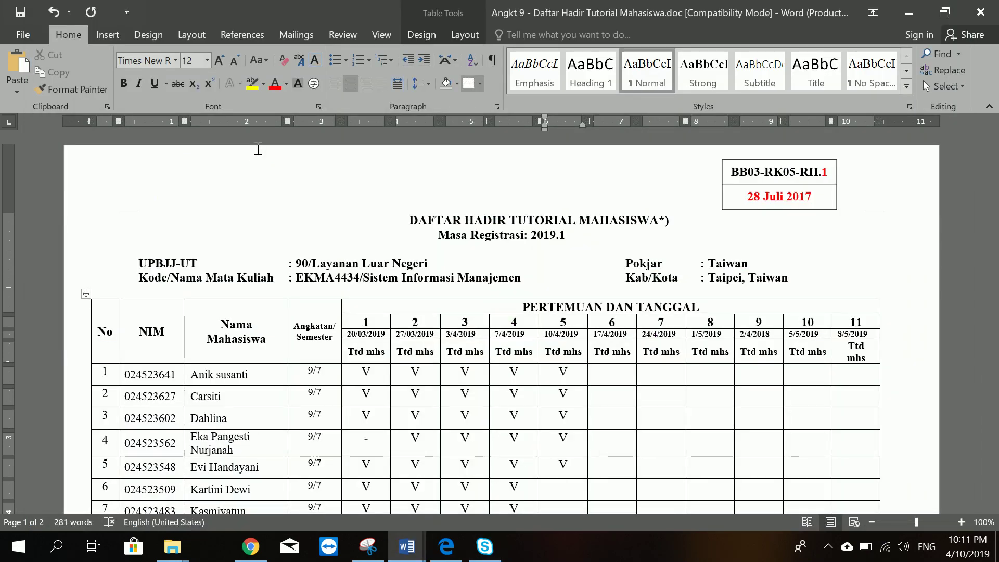
- Check further Skype attendees, leave row 6 blank under meeting 5, and enter V for the student in row 7 in Word
key(alt+Tab)
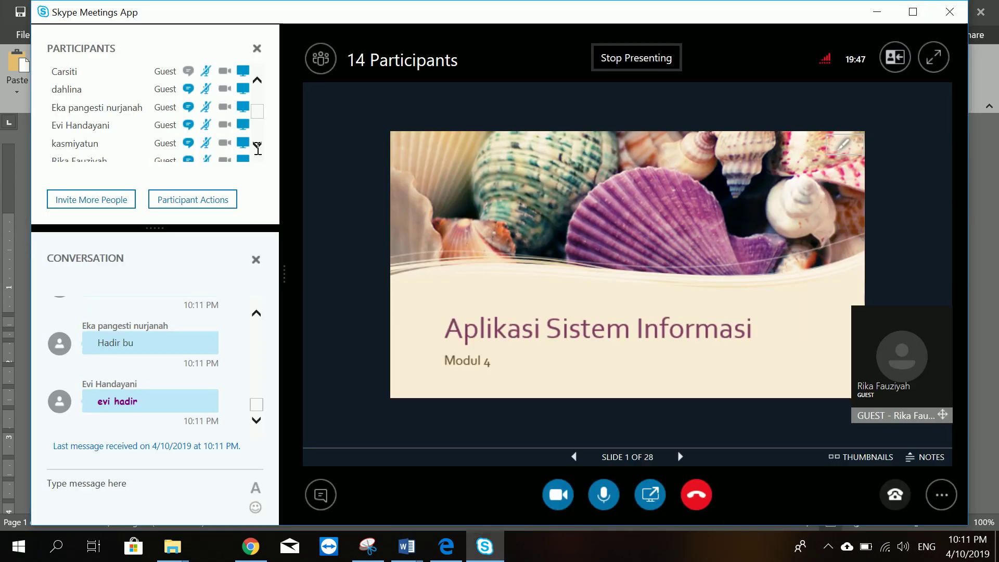
click(257, 145)
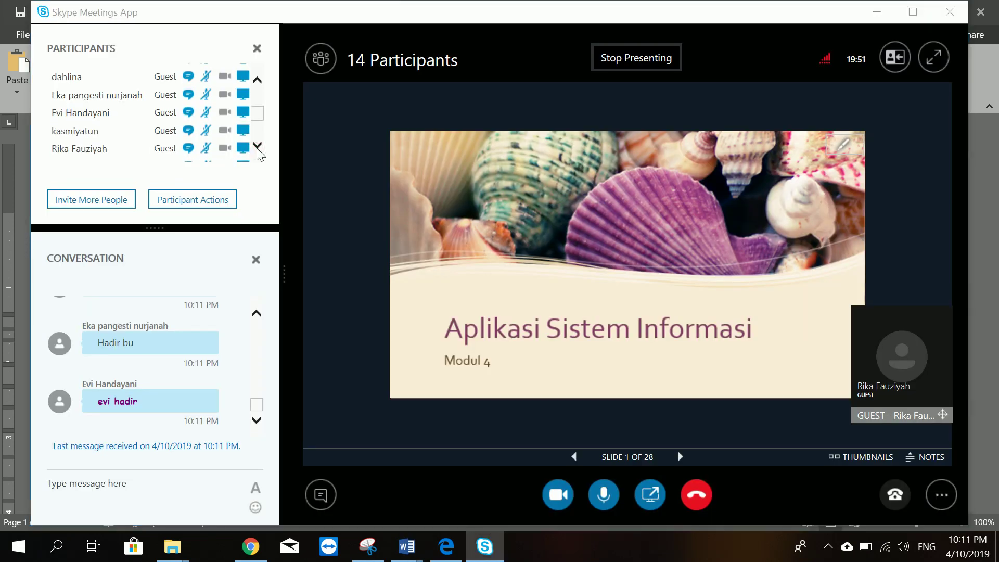
key(alt+Tab)
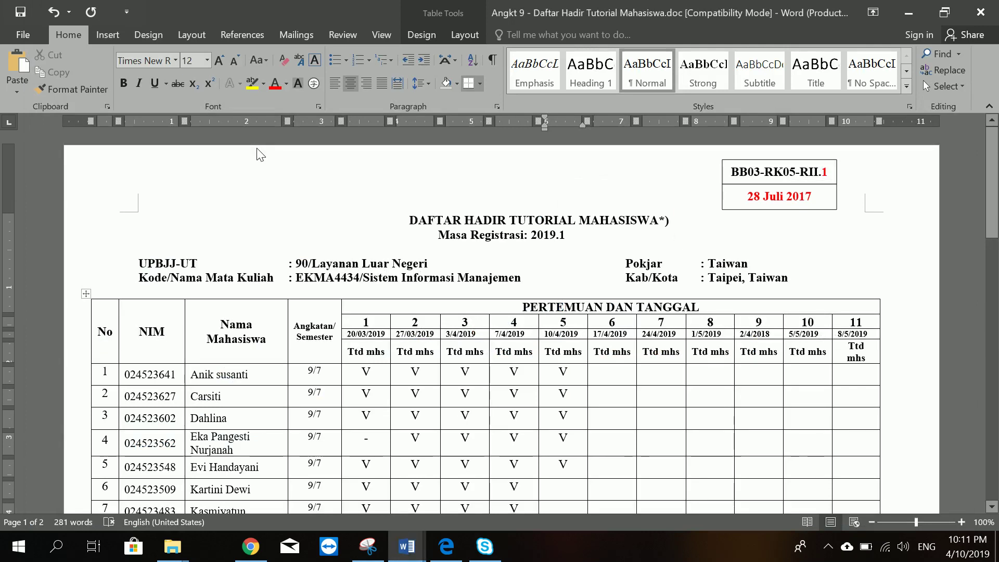
key(alt+Tab)
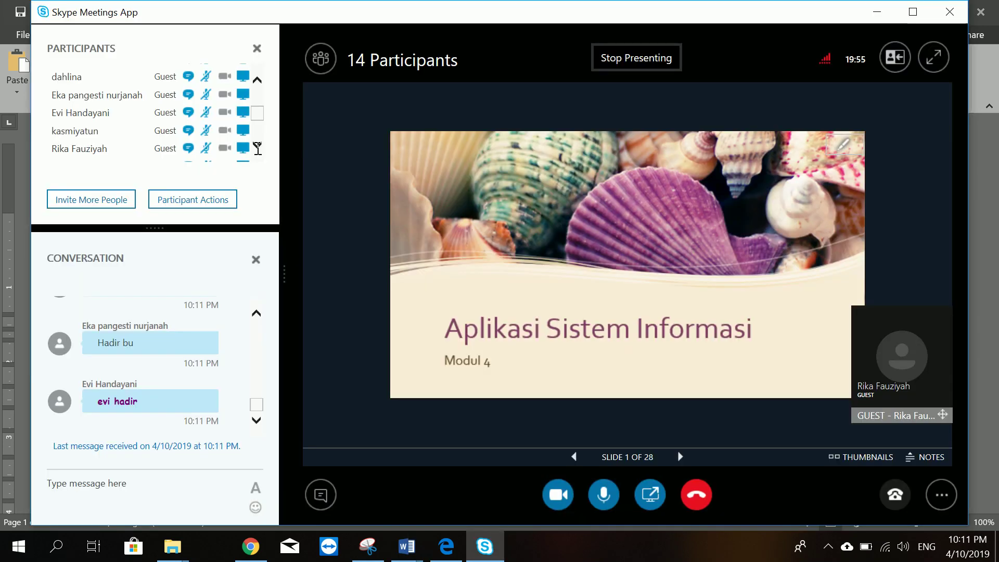
key(alt+Tab)
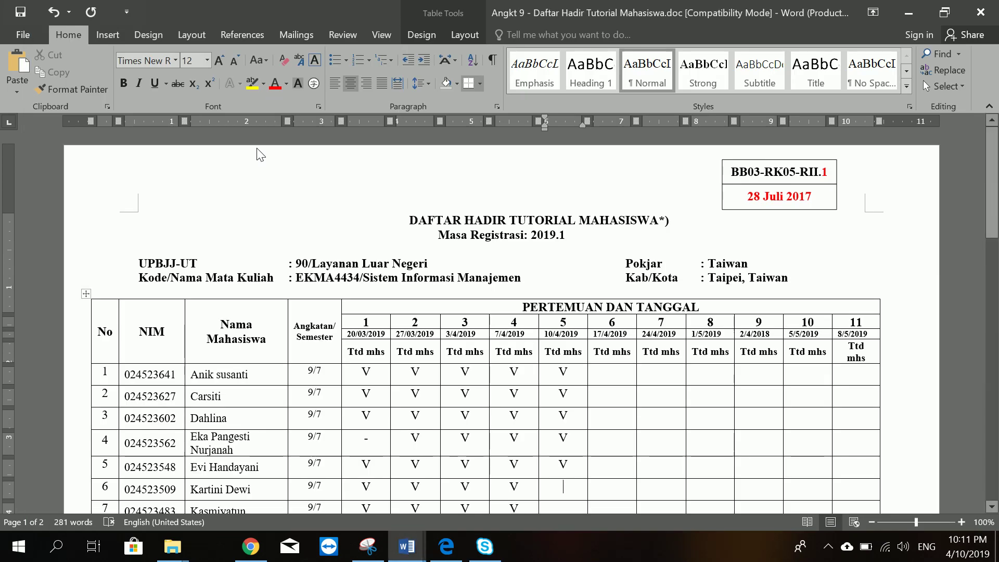
key(Down)
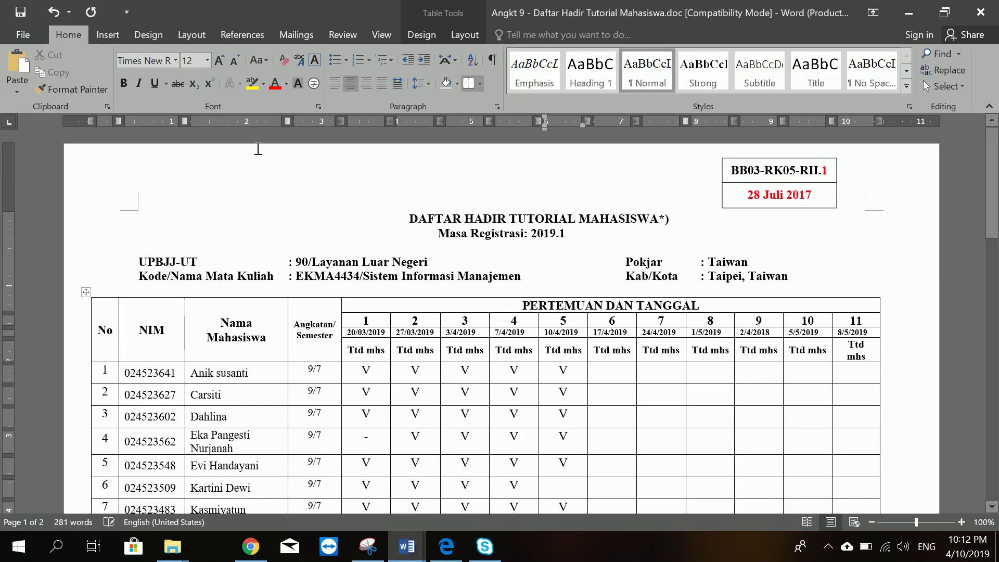
text(V)
key(Down)
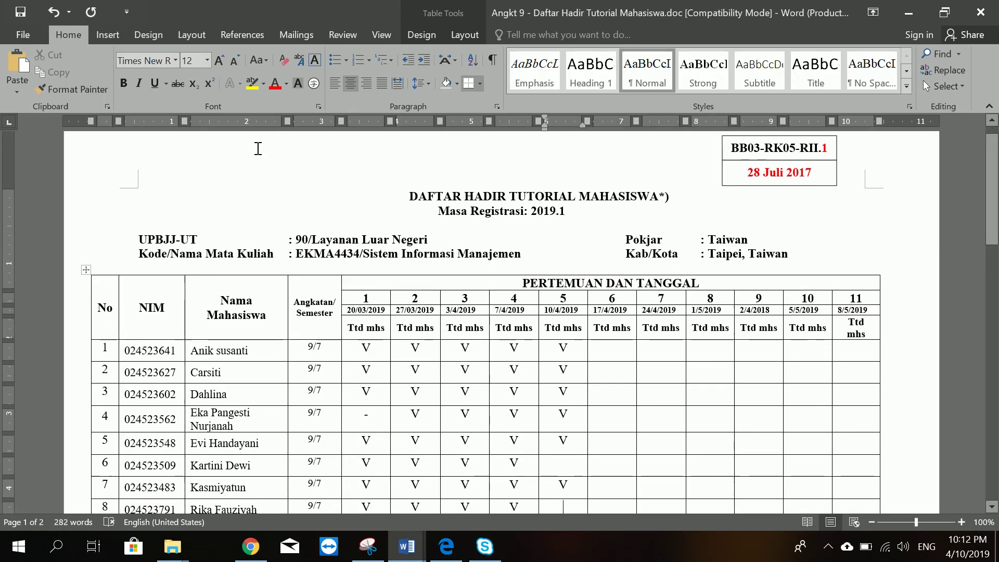
- Check the row 8 student in Skype, enter V under meeting 5 in Word, and return to the Skype participant list
key(alt+Tab)
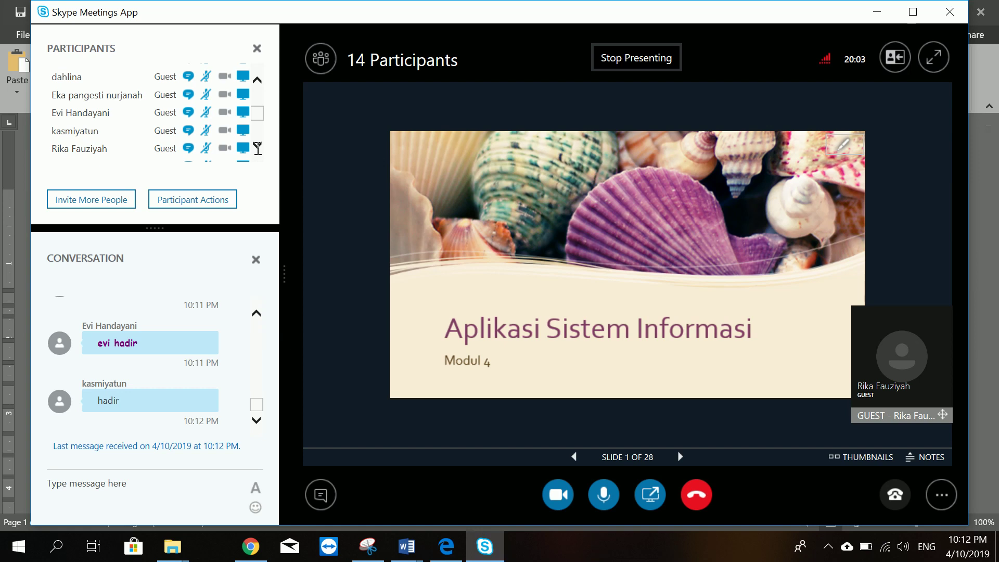
key(alt+Tab)
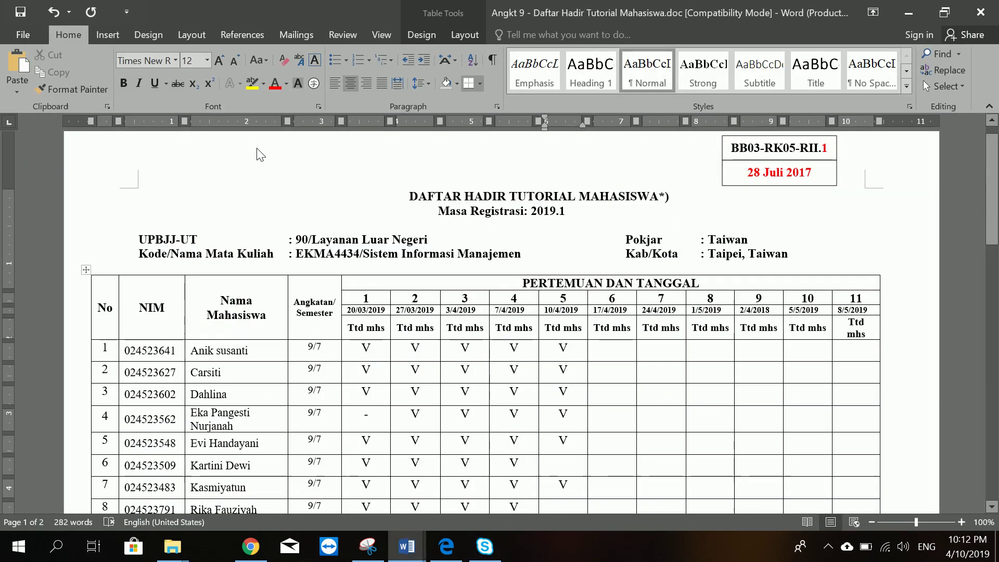
scroll(258, 148, down, 1)
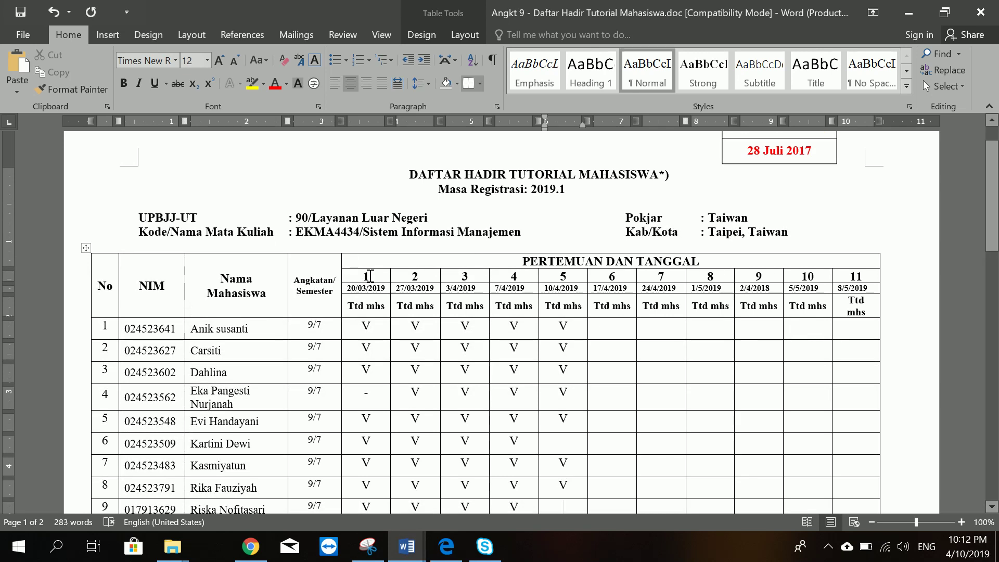
scroll(369, 276, down, 2)
click(369, 276)
key(alt+Tab)
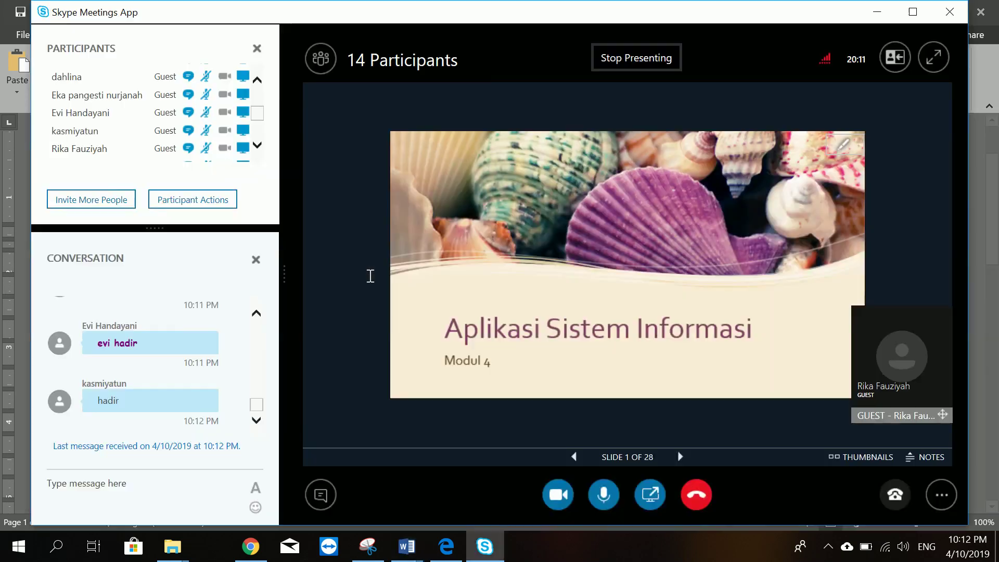
- Check the next attendees in the Skype participant list and enter V for the students in rows 9 and 10 under meeting 5 in Word
key(alt+Tab)
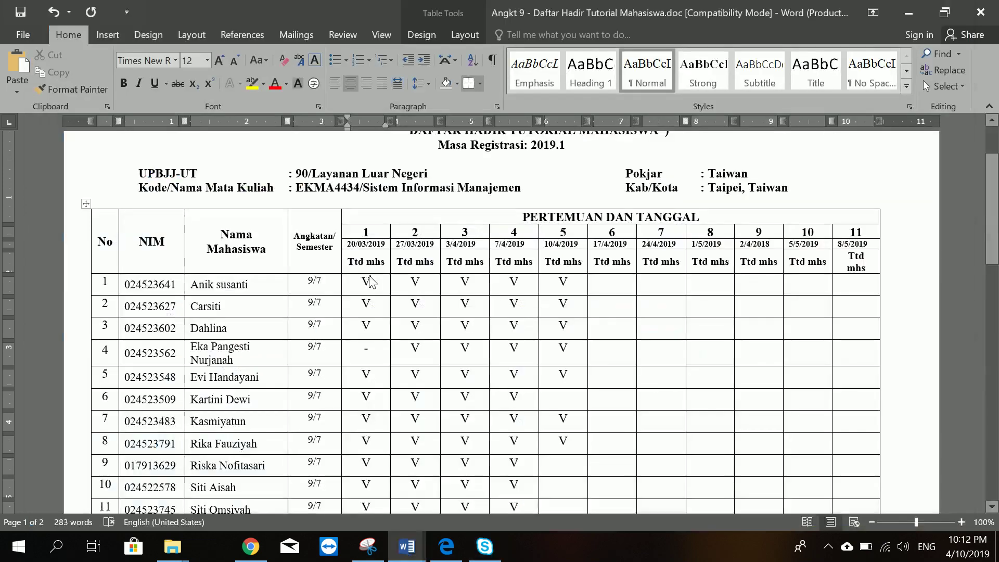
key(alt+Tab)
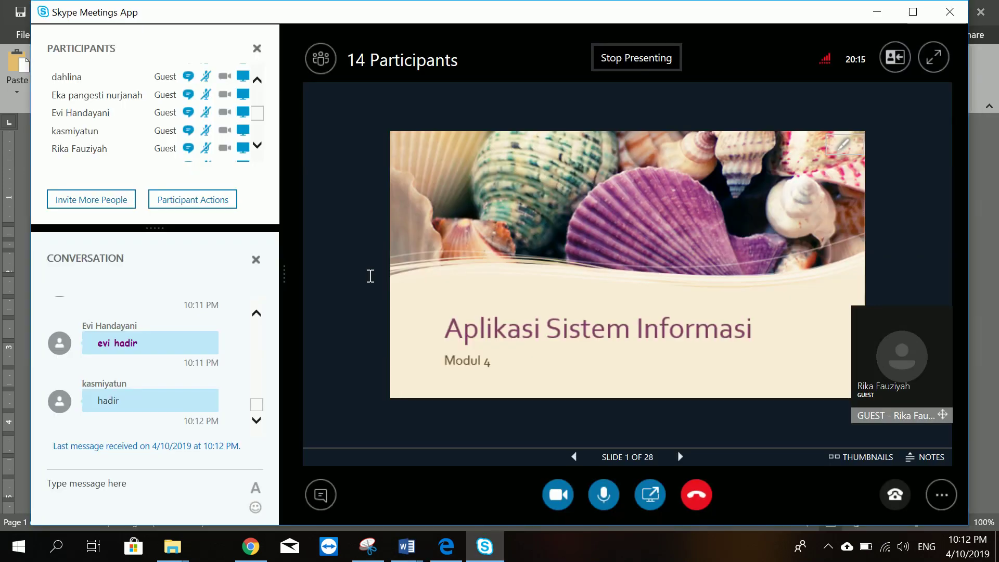
click(257, 145)
click(257, 145)
click(257, 145)
click(257, 145)
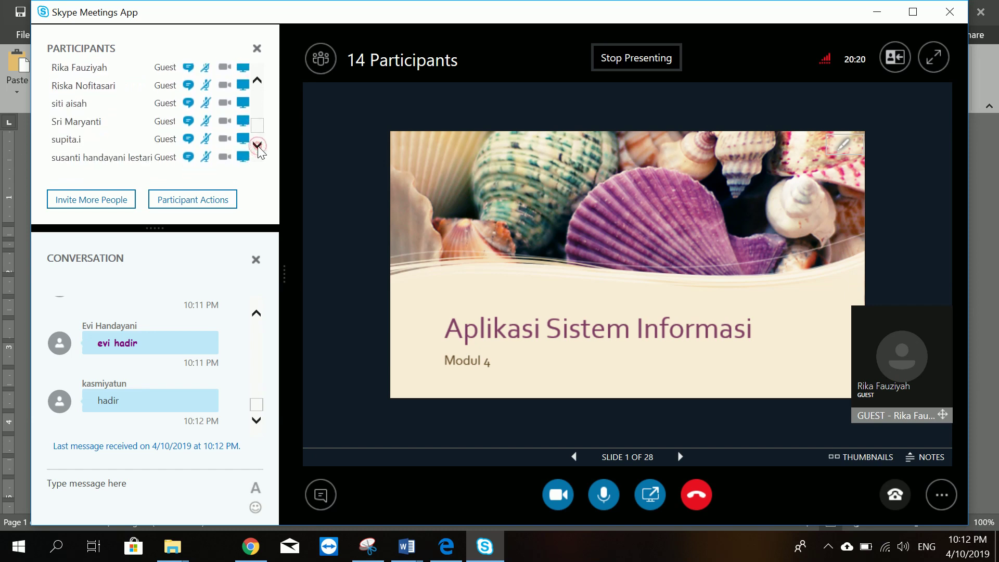
click(257, 145)
key(alt+Tab)
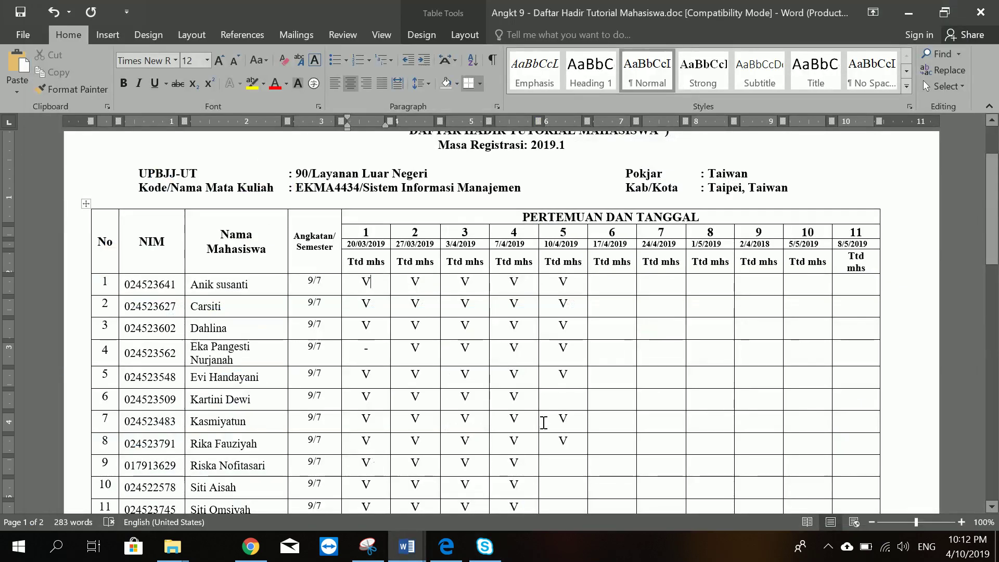
click(567, 465)
text(V)
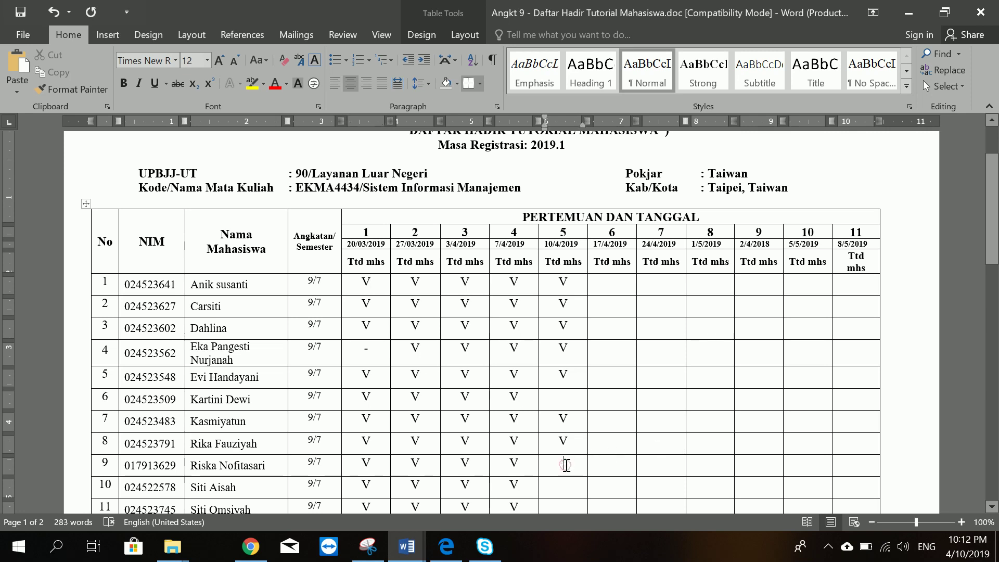
key(Down)
text(V)
- Compare the Skype participants with the Word sheet, leave row 11 blank, and enter V for the row 12 student under meeting 5
key(alt+Tab)
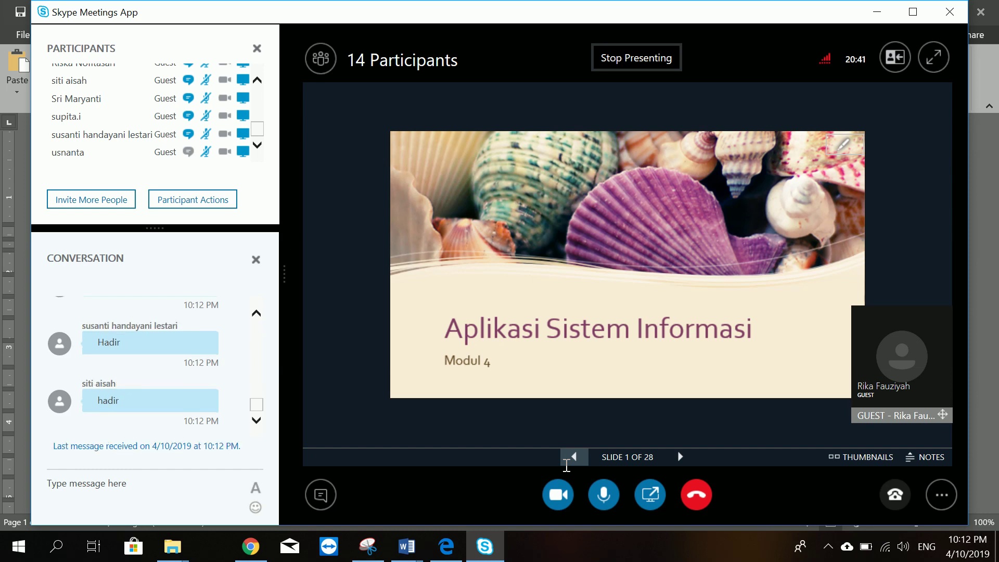
key(alt+Tab)
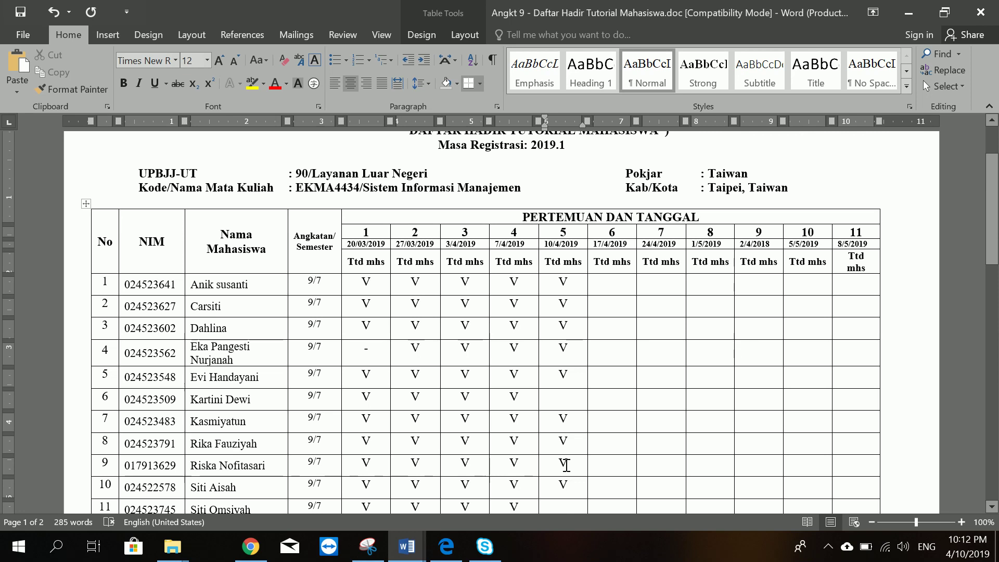
scroll(567, 468, down, 1)
key(alt+Tab)
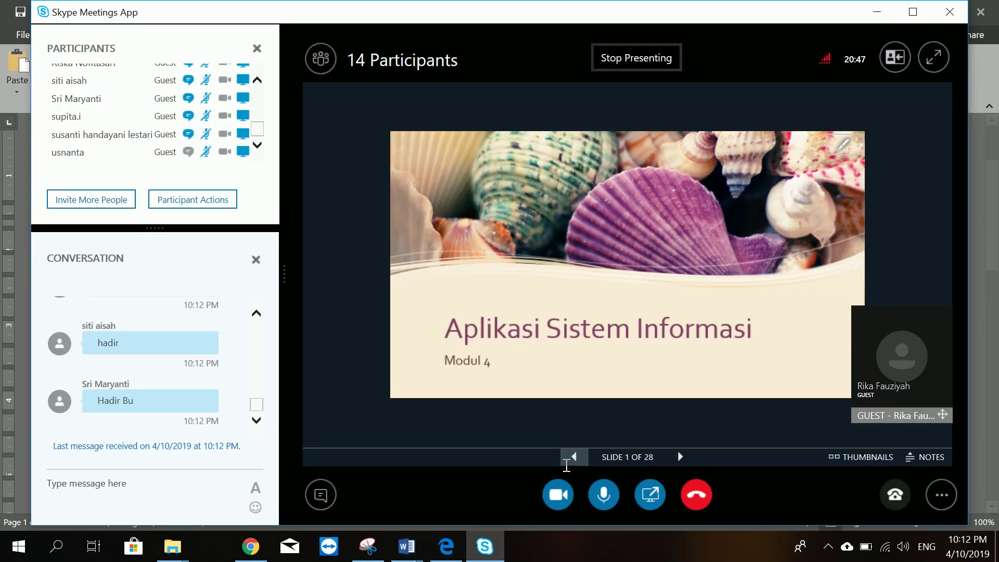
key(alt+Tab)
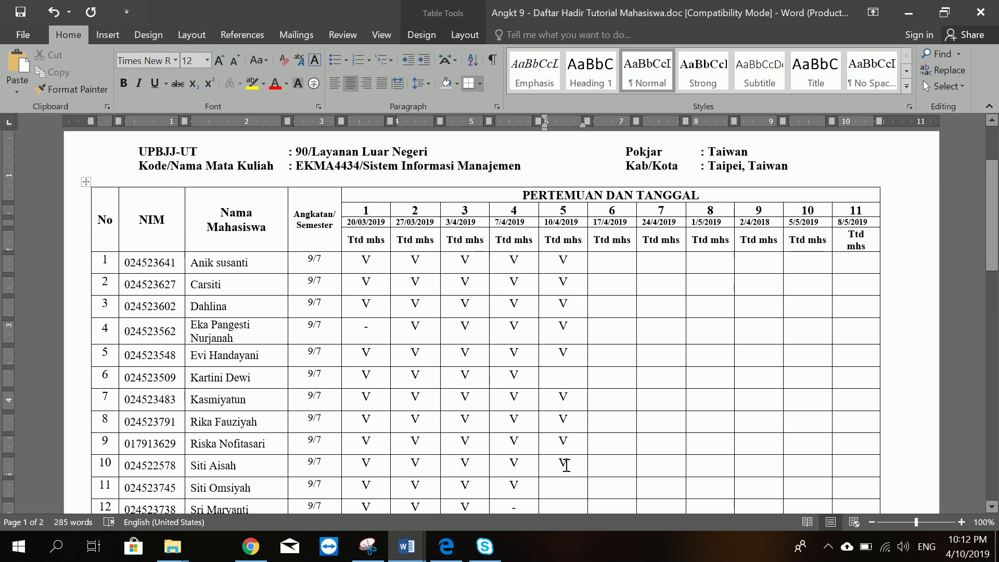
text(V)
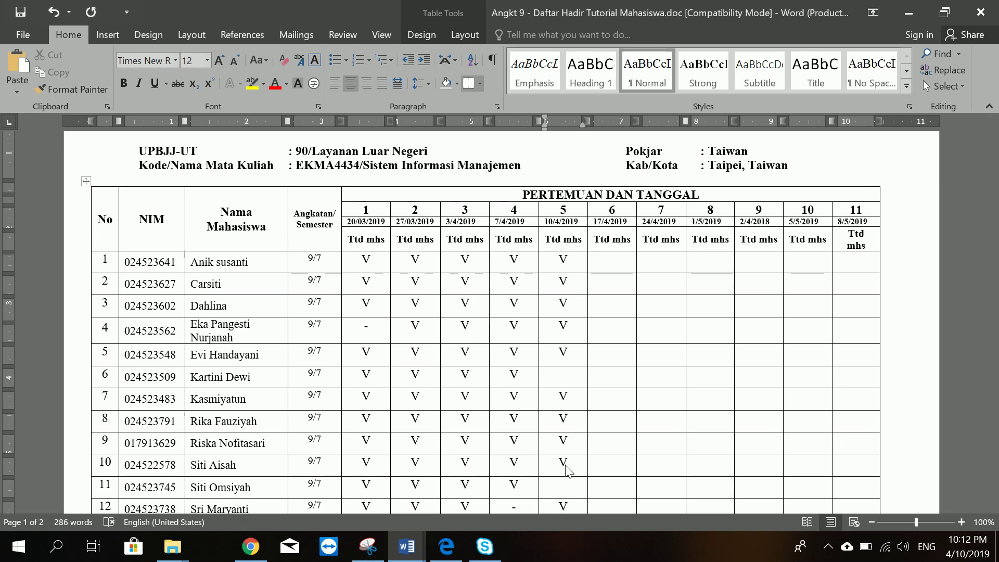
- Check the Skype attendees, leave row 13 blank, and enter V for the students in rows 14 and 15 under meeting 5 in Word
key(Down)
key(alt+Tab)
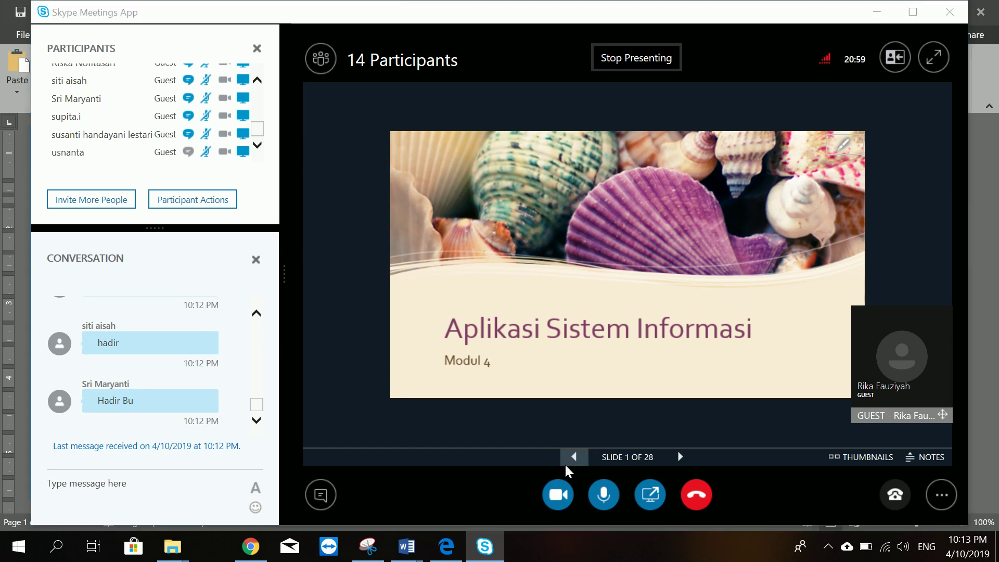
key(alt+Tab)
scroll(566, 465, down, 1)
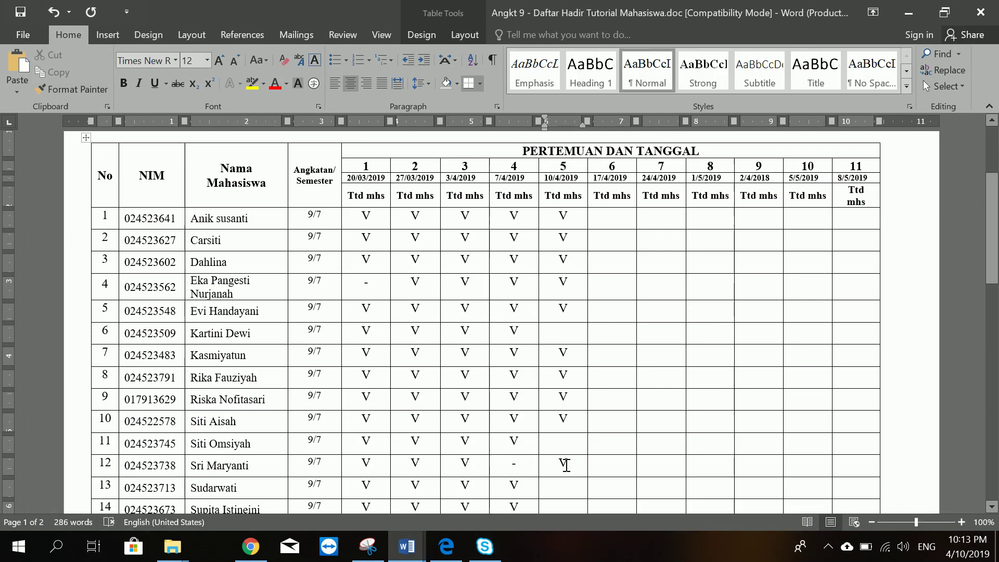
key(alt+Tab)
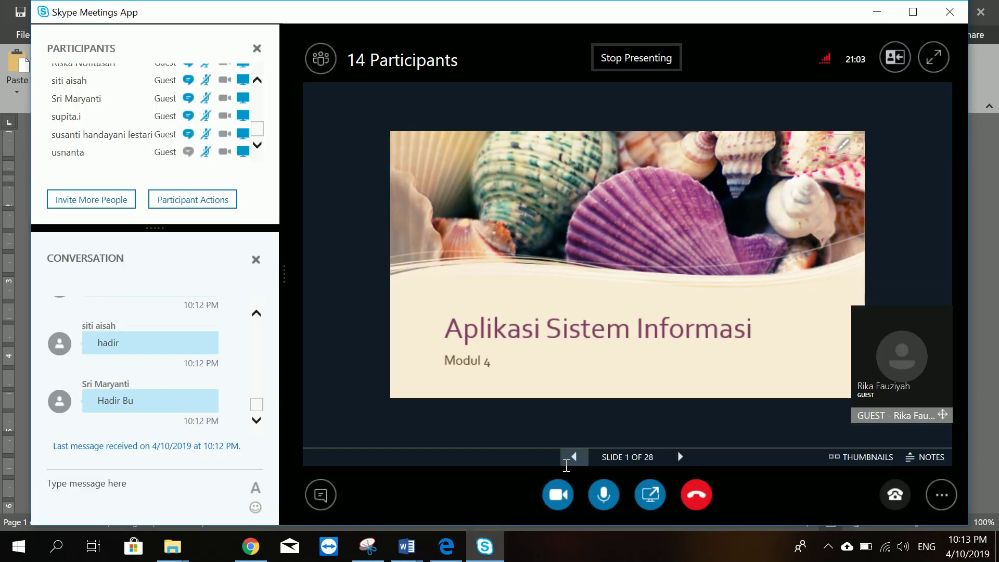
key(alt+Tab)
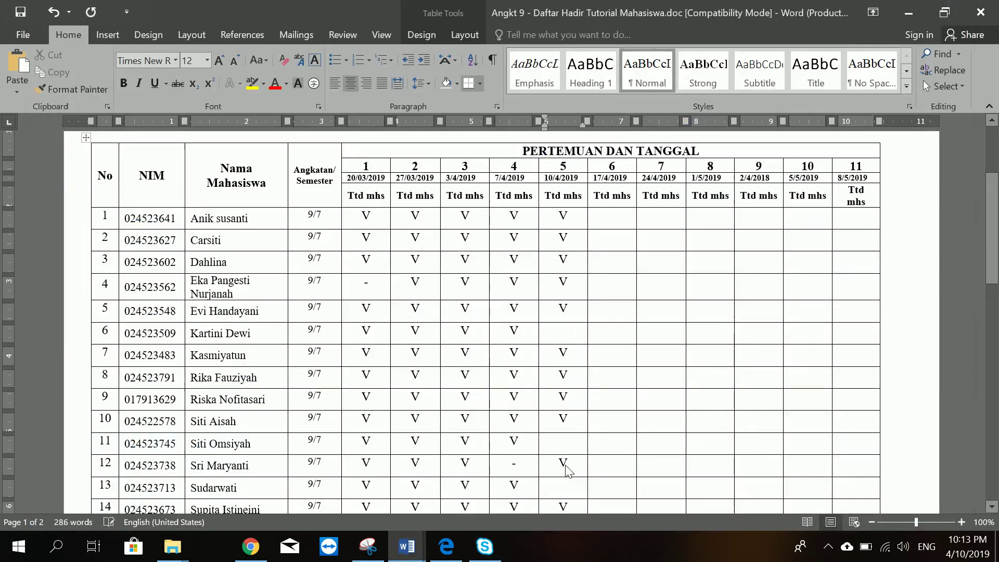
scroll(567, 470, down, 1)
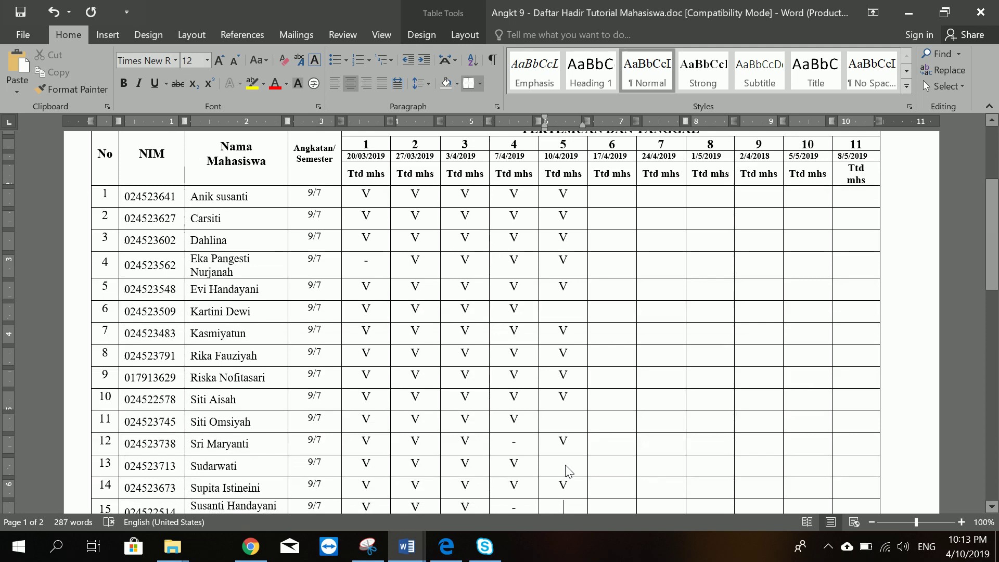
text(V)
key(Down)
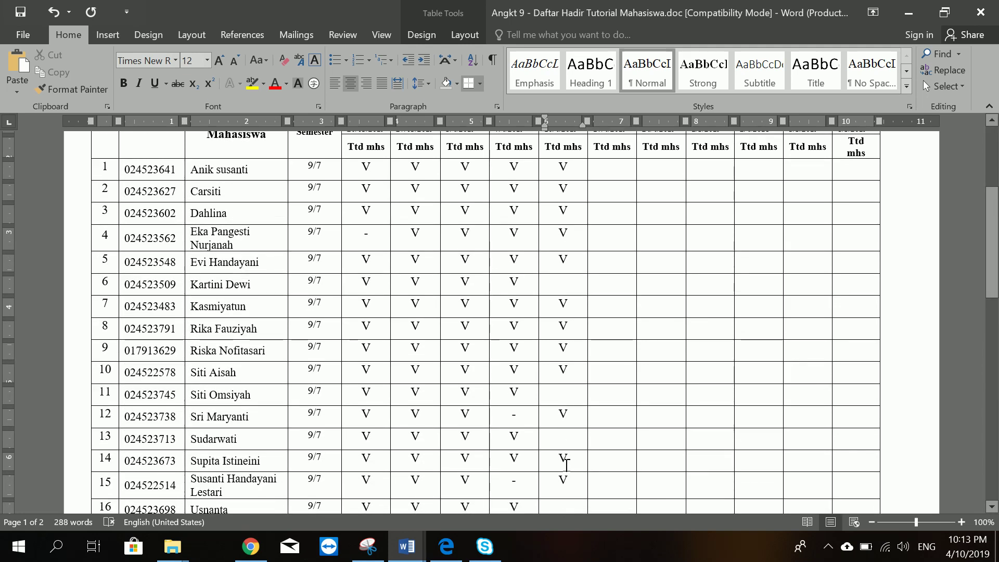
- Check the Skype participant list and conversation against the Word sheet, and enter V for the row 16 student under meeting 5
key(alt+Tab)
key(alt+Tab)
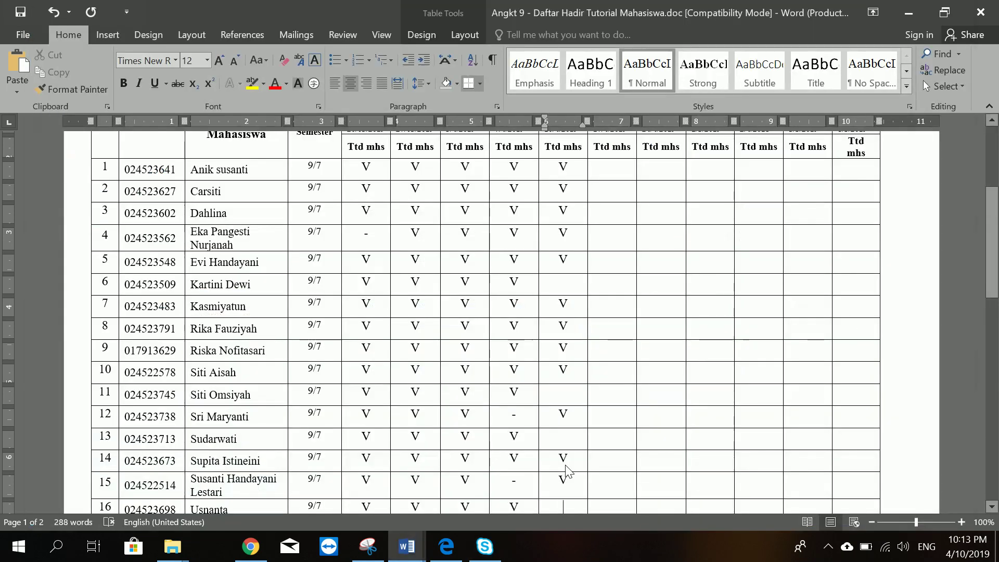
key(alt+Tab)
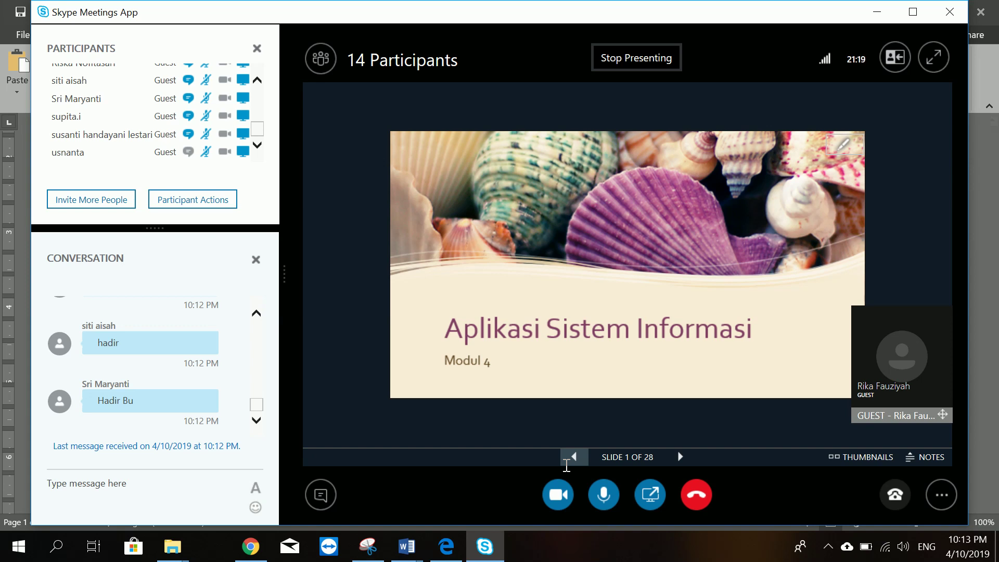
key(alt+Tab)
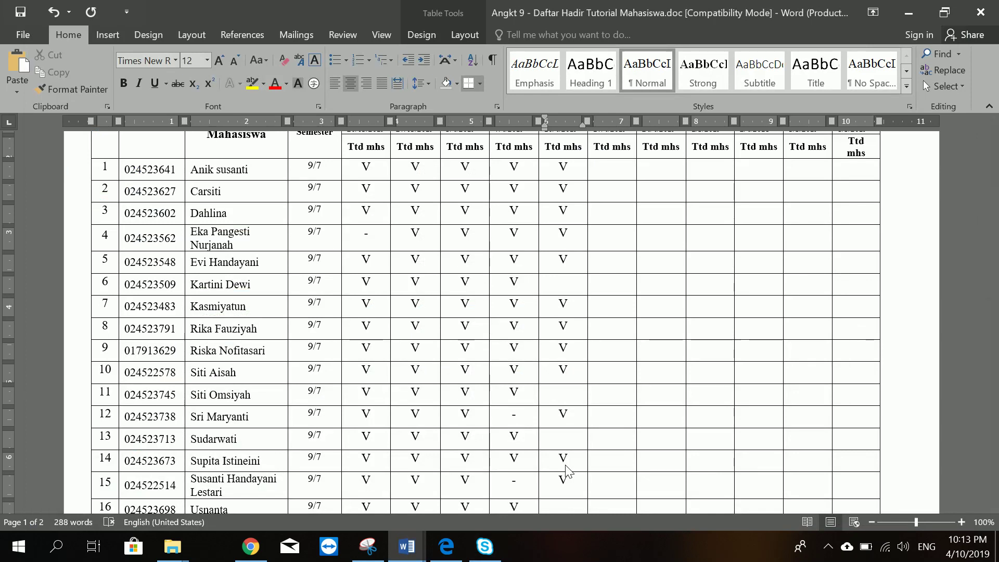
key(alt+Tab)
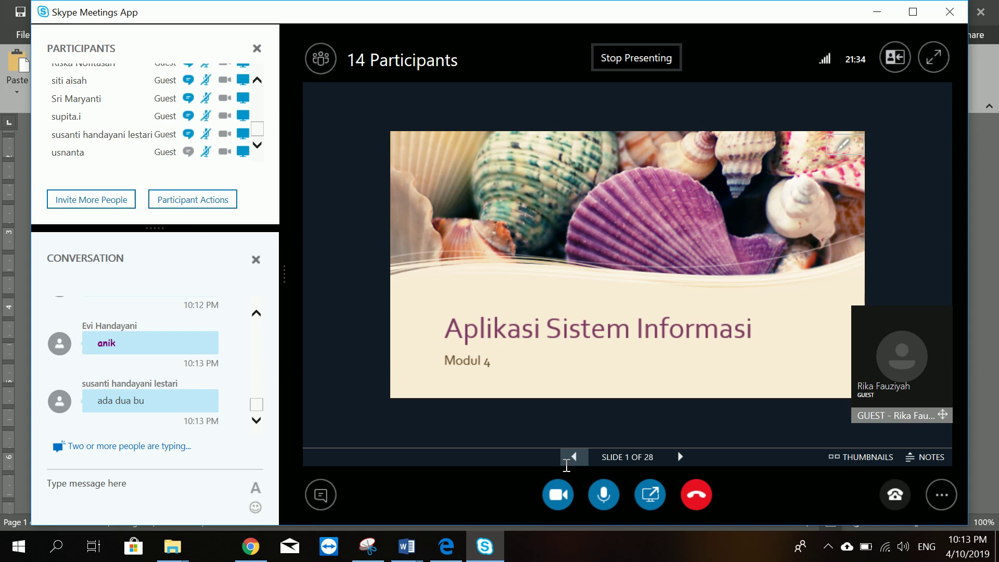
key(alt+Tab)
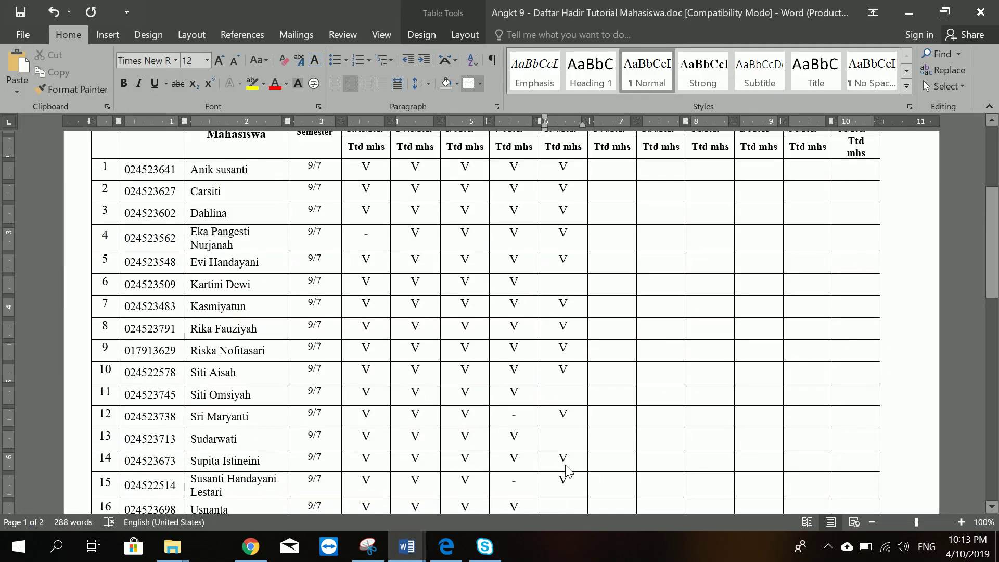
key(alt+Tab)
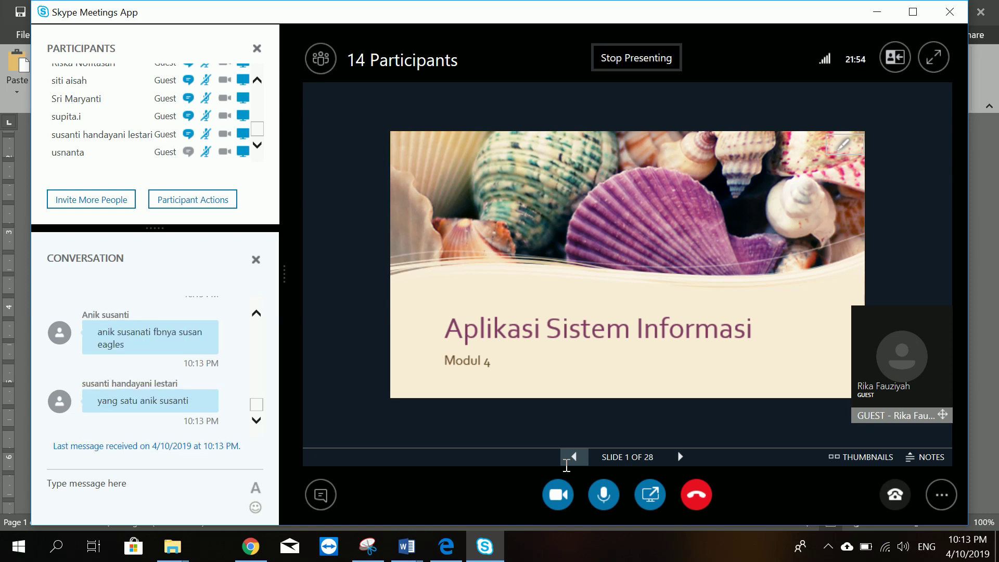
key(alt+Tab)
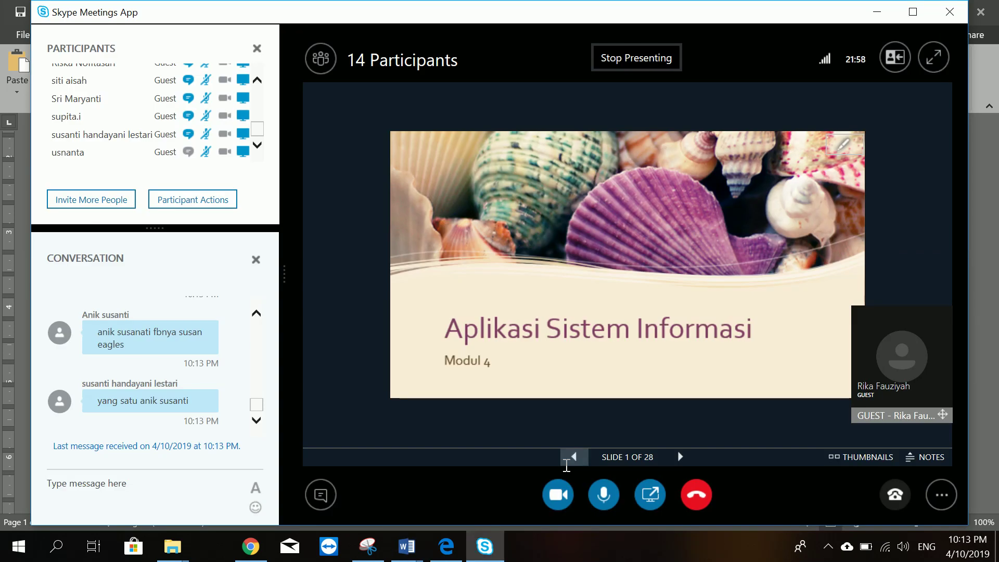
key(alt+Tab)
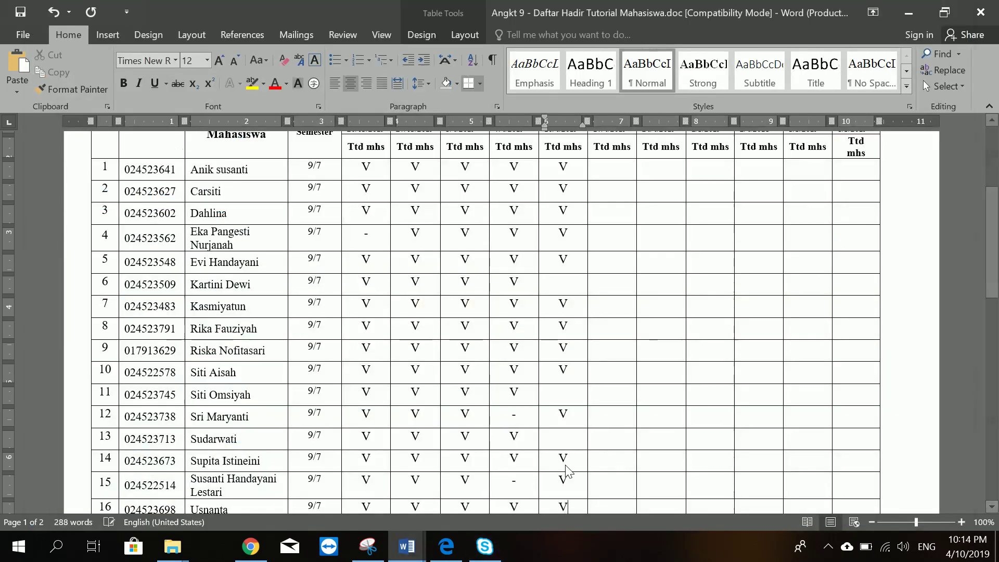
text(V)
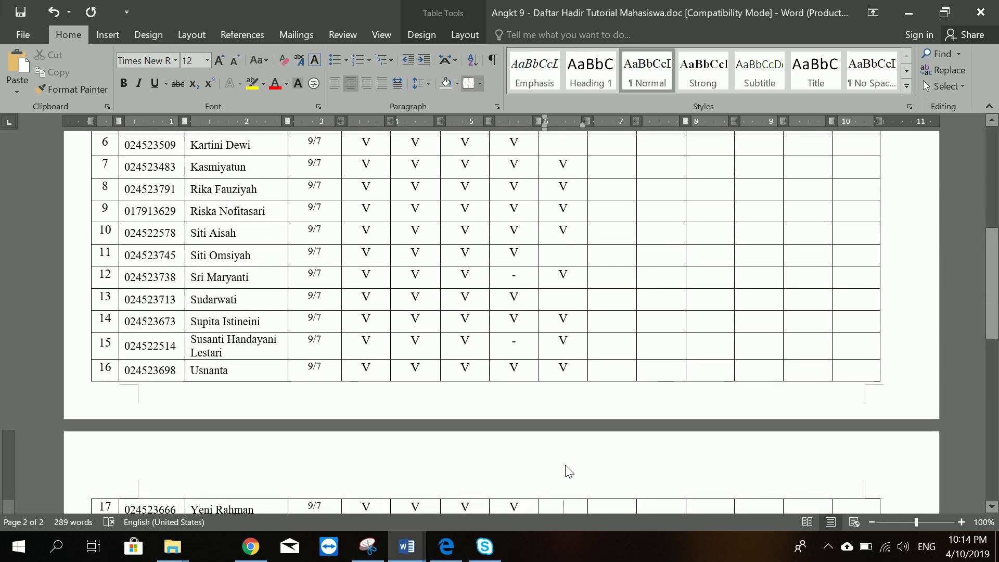
- Look for the row 17 student in the Skype participant list, leave that row blank under meeting 5, and save the Word attendance sheet
key(alt+Tab)
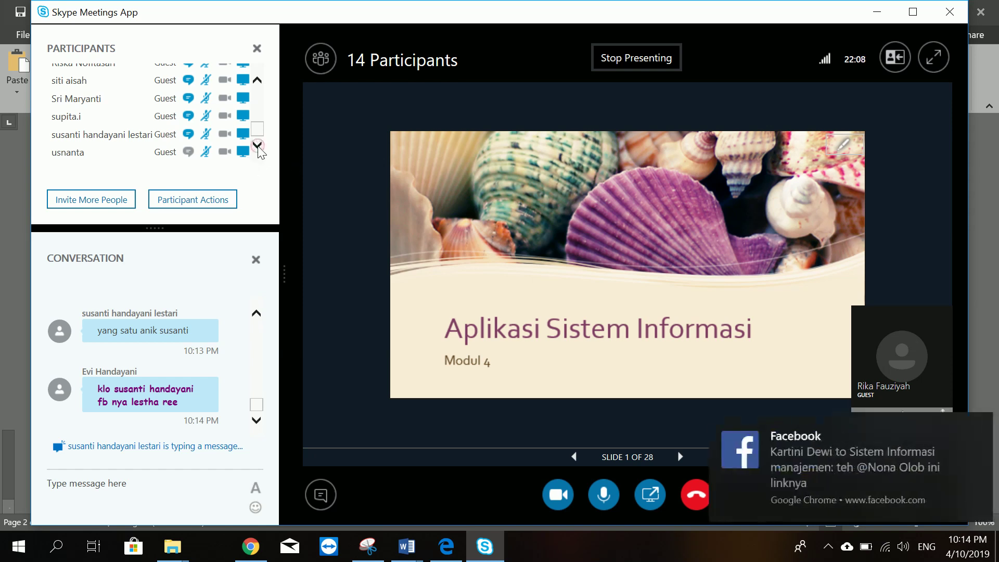
key(alt+Tab)
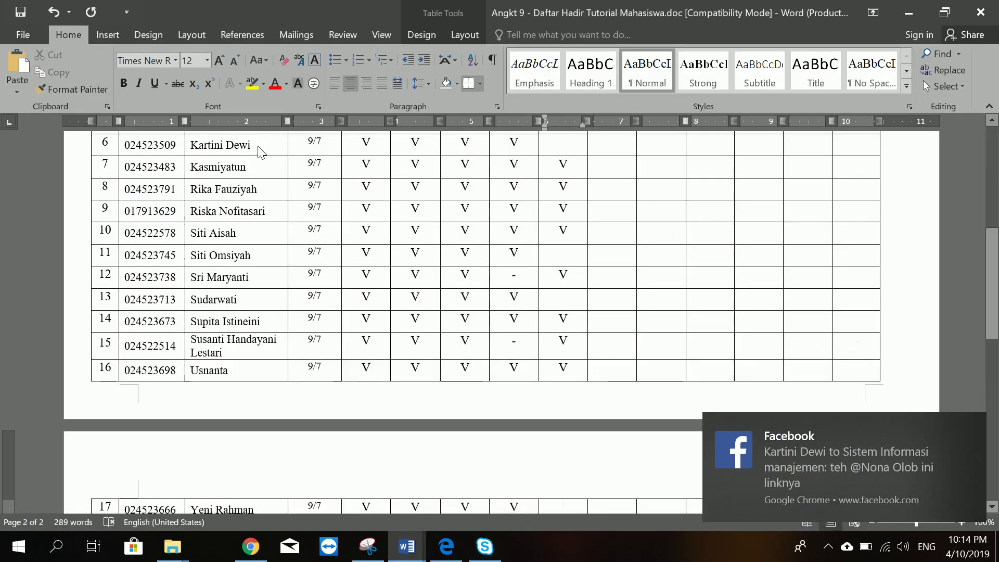
key(ctrl+s)
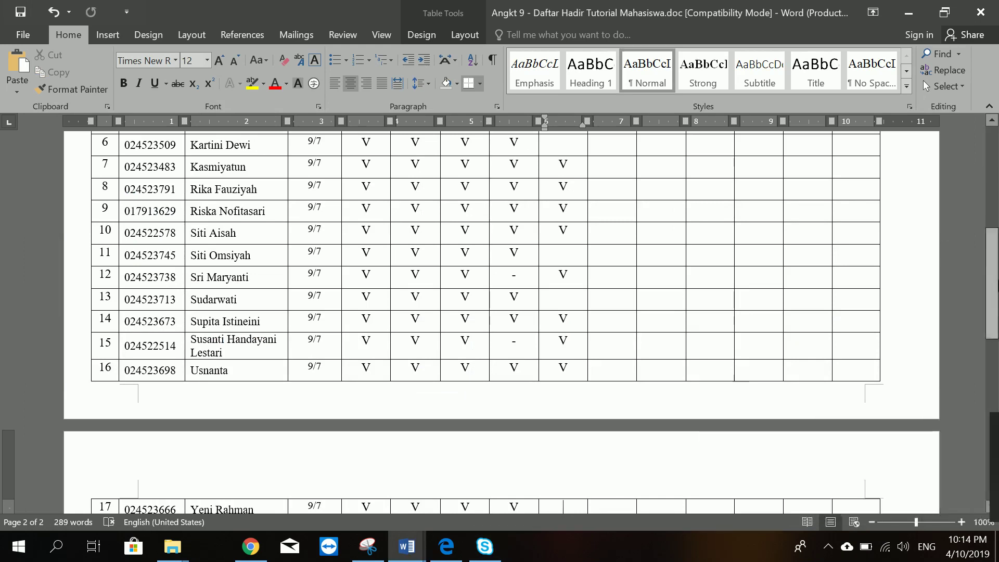
- Review the meeting 5 marks in Word, switch to Skype Meetings App, and hide its participant list
drag(994, 284, 982, 265)
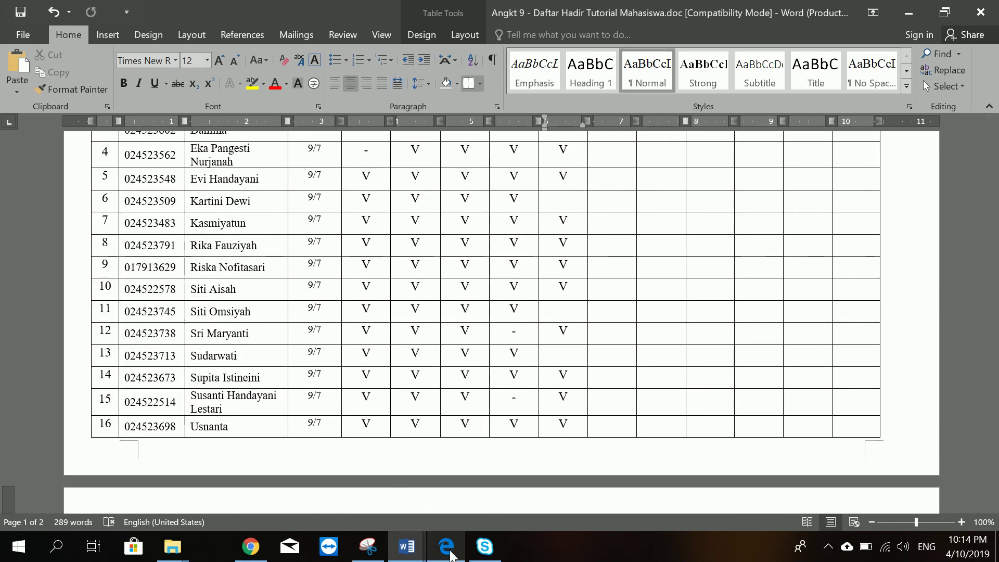
click(484, 546)
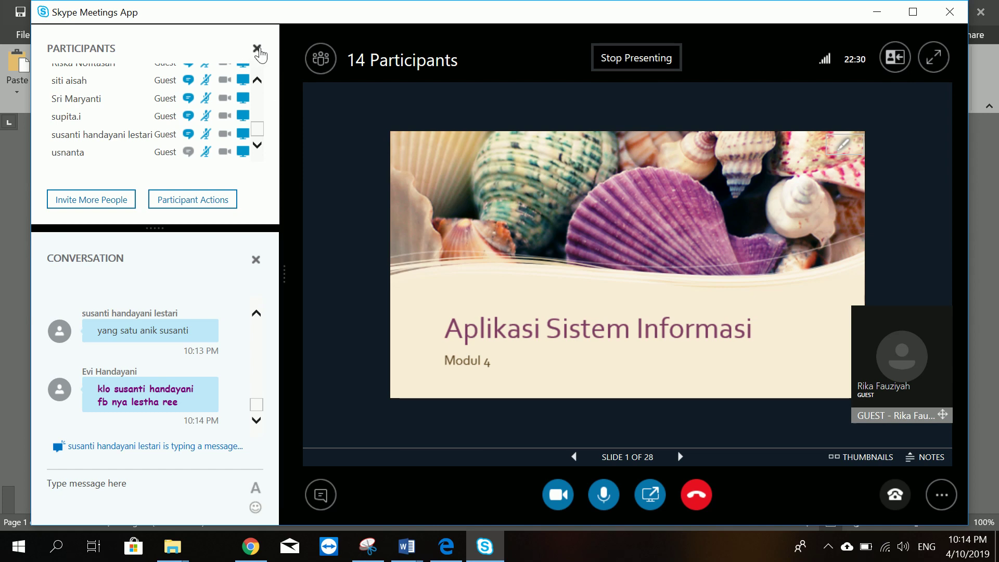
click(256, 49)
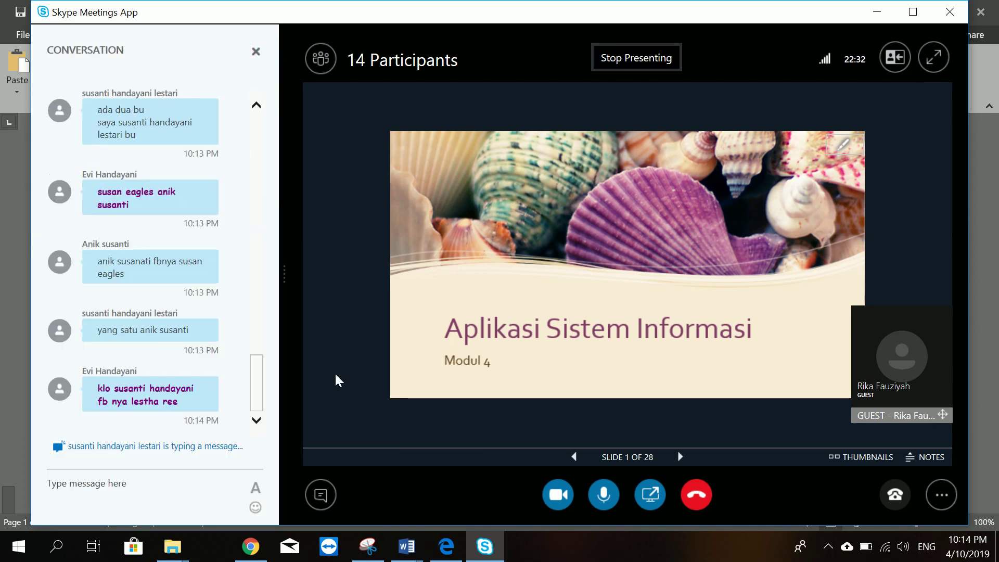
- Return to the Angkt 9 - Daftar Hadir Tutorial Mahasiswa document in Word and save it again
click(446, 548)
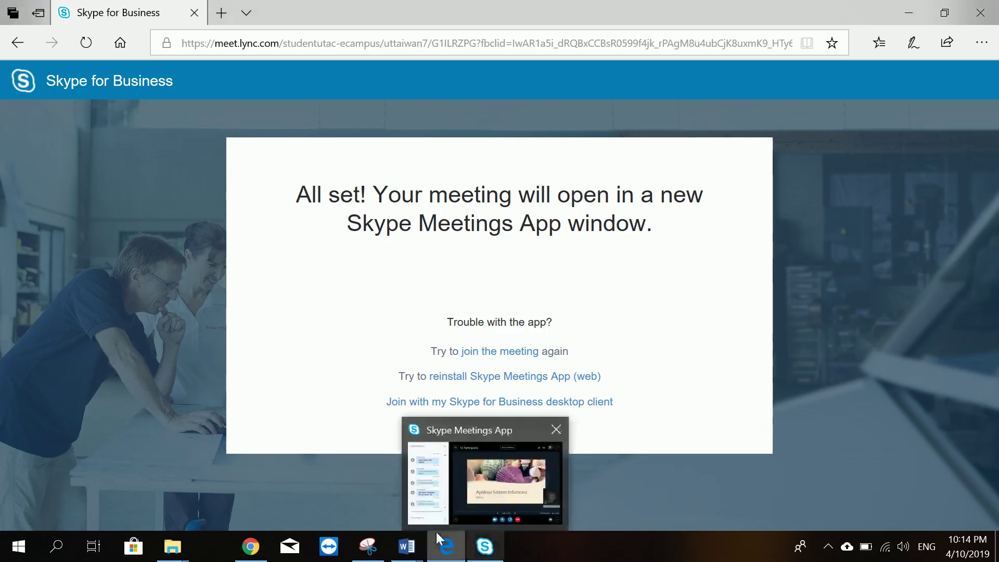
mouse_move(398, 558)
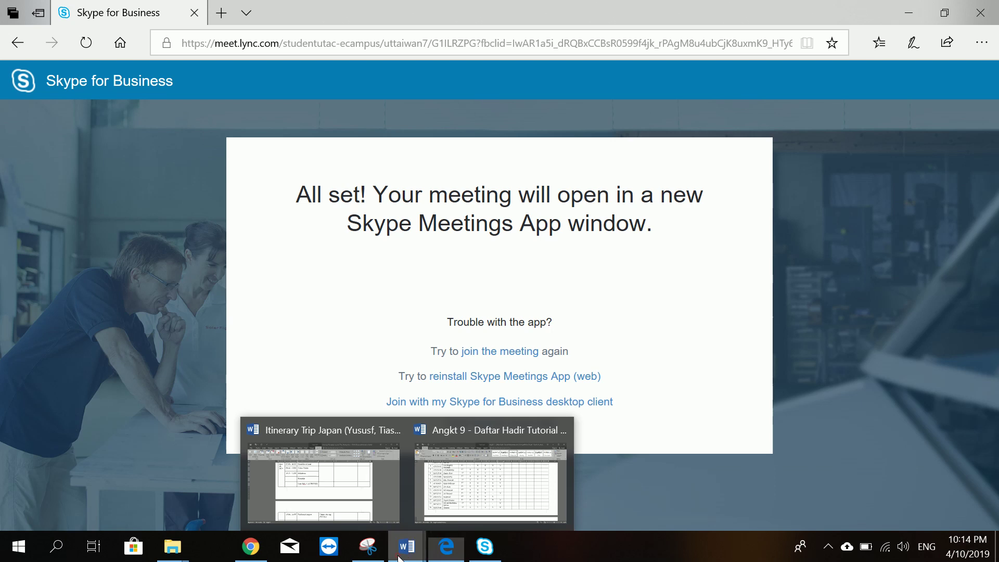
click(454, 501)
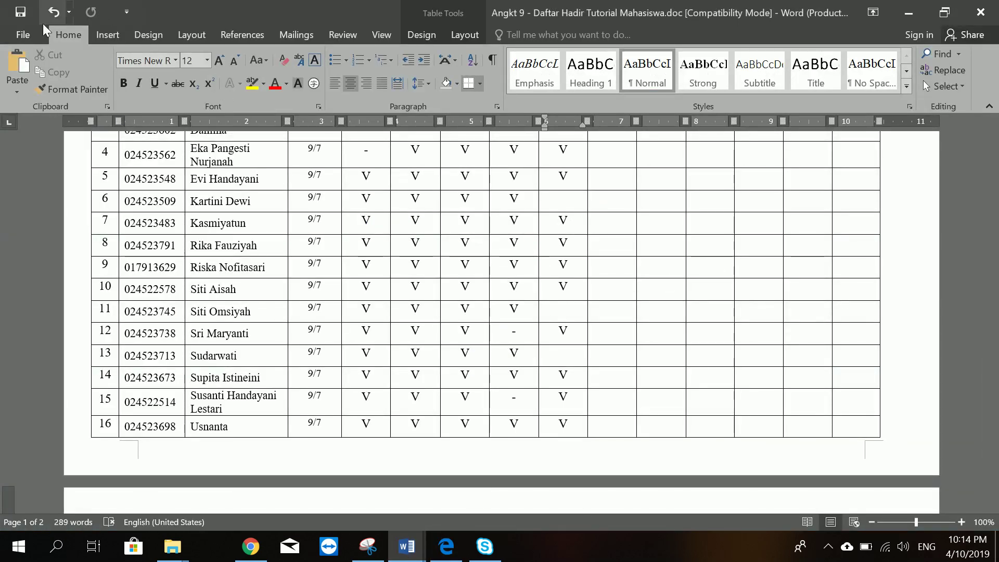
click(28, 14)
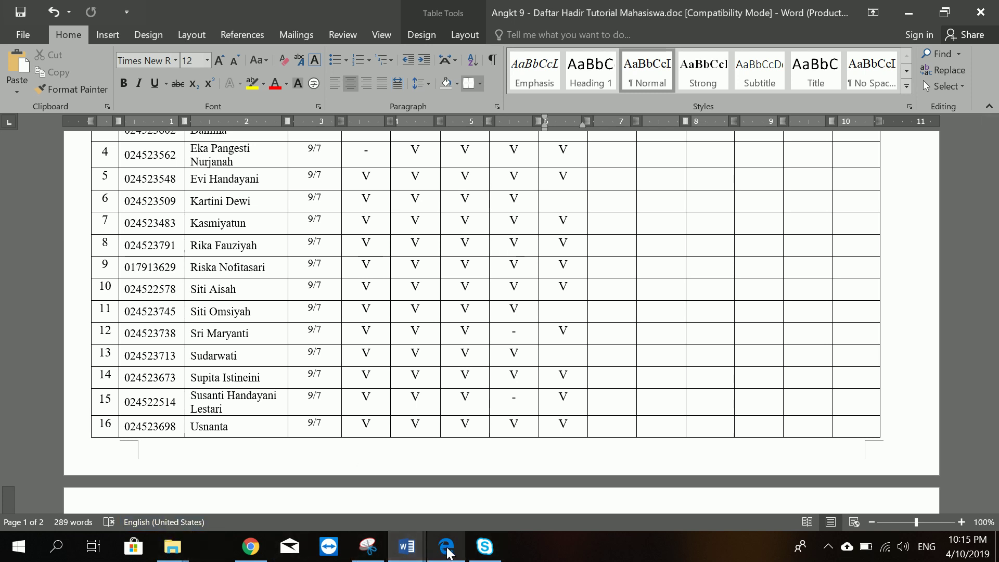
- Switch from the Word attendance sheet to the Skype Meetings App window with the shared Aplikasi Sistem Informasi presentation
mouse_move(448, 553)
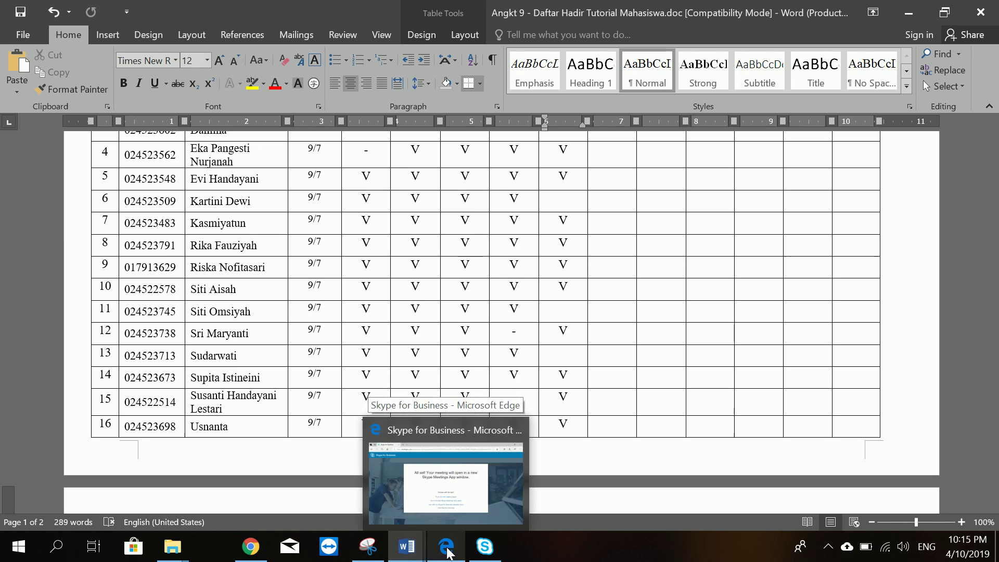
click(476, 554)
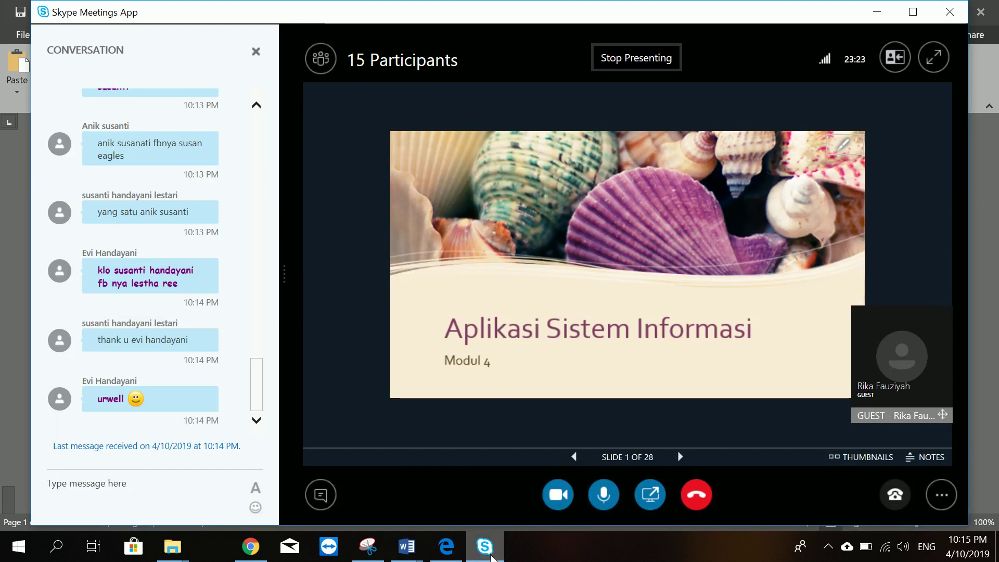
click(489, 555)
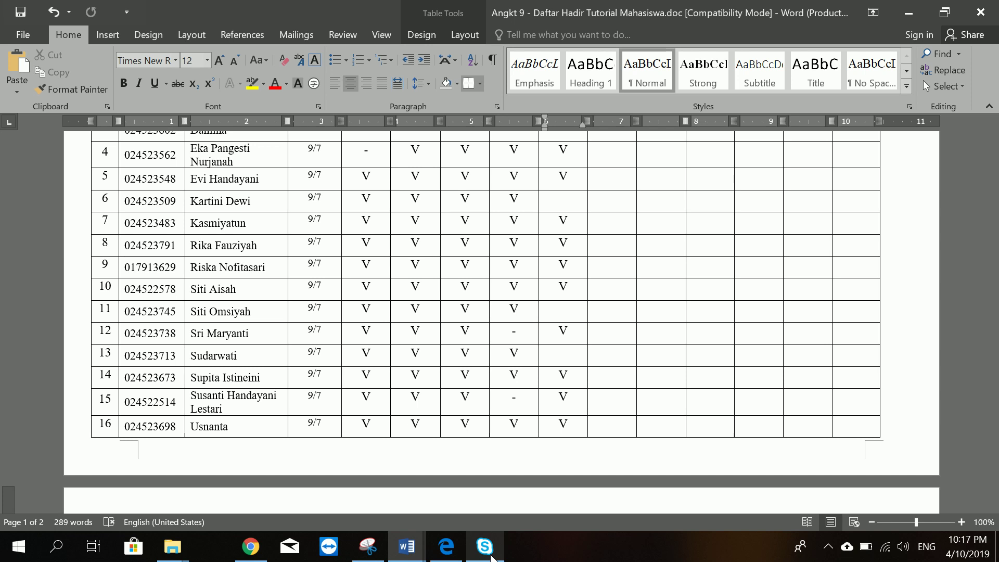
click(485, 549)
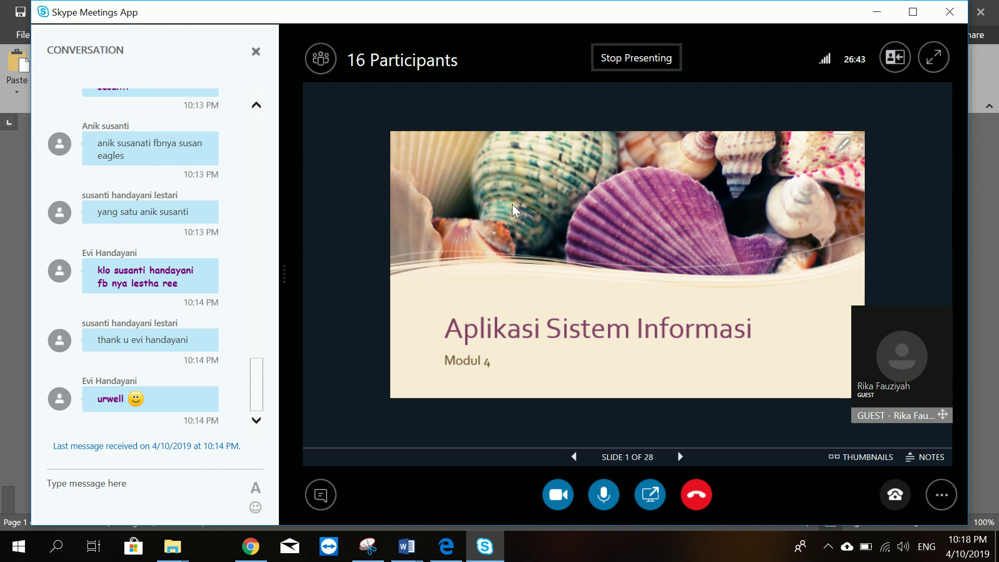
- Advance the shared presentation from the title slide to slide 4, and go back to slide 3, Materi Pembelajaran
click(680, 458)
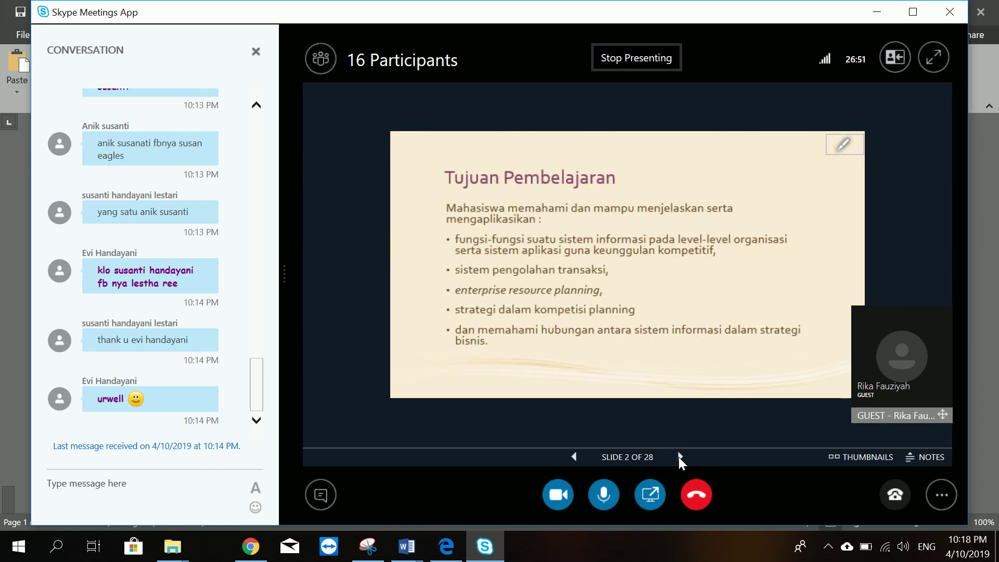
click(680, 457)
click(680, 457)
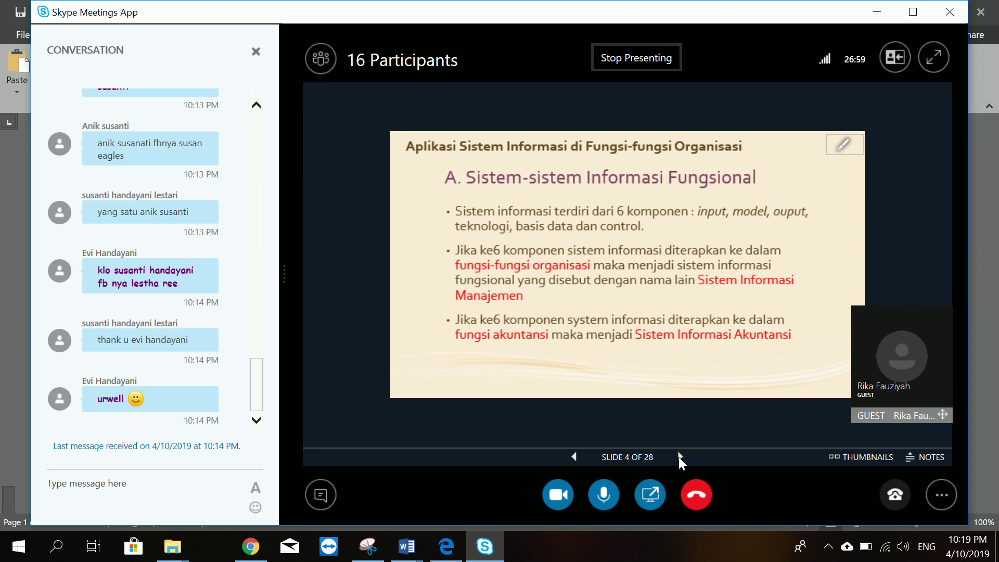
click(575, 457)
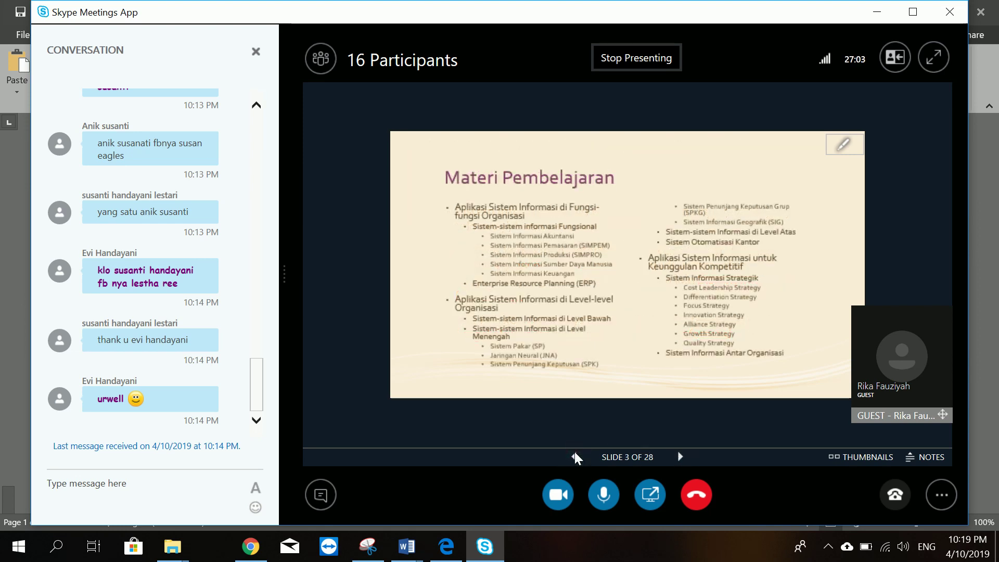